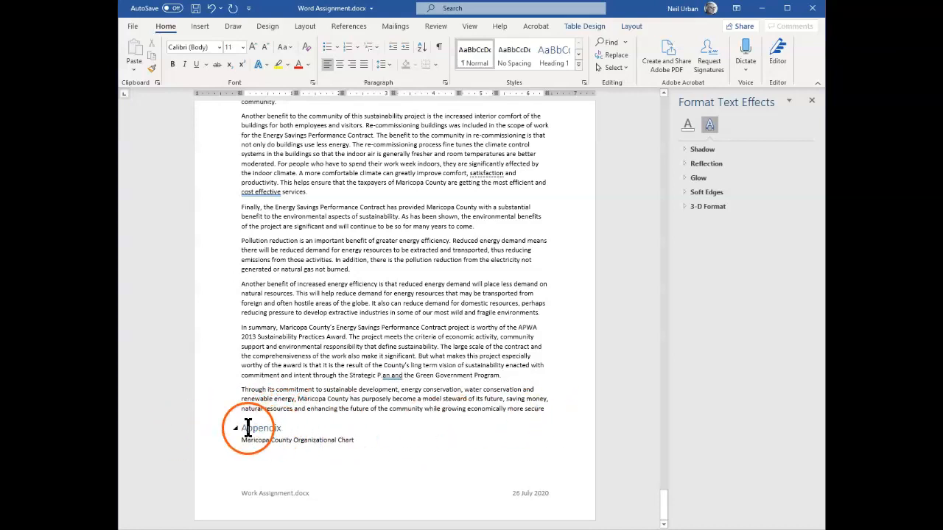
# - End the closing paragraph with a period and insert a Next Page section break before the Appendix heading
pyautogui.click(248, 429)
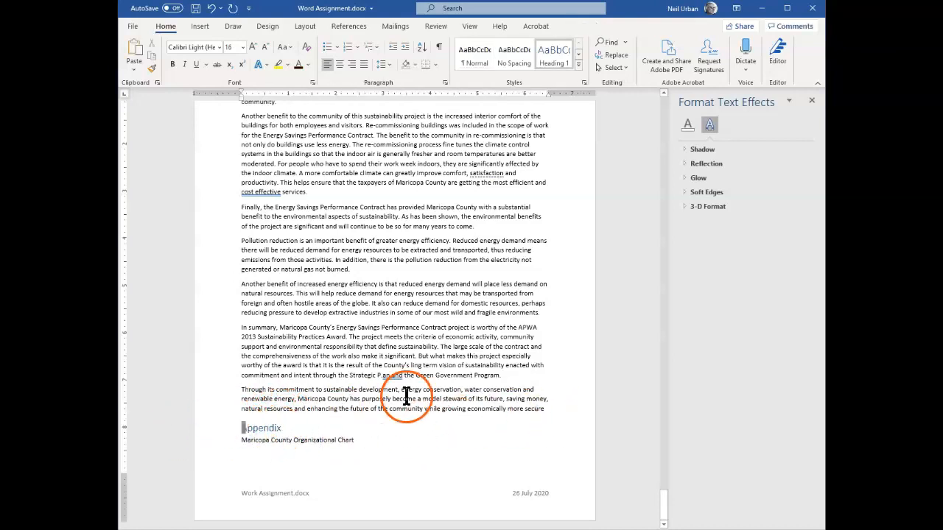
pyautogui.click(559, 411)
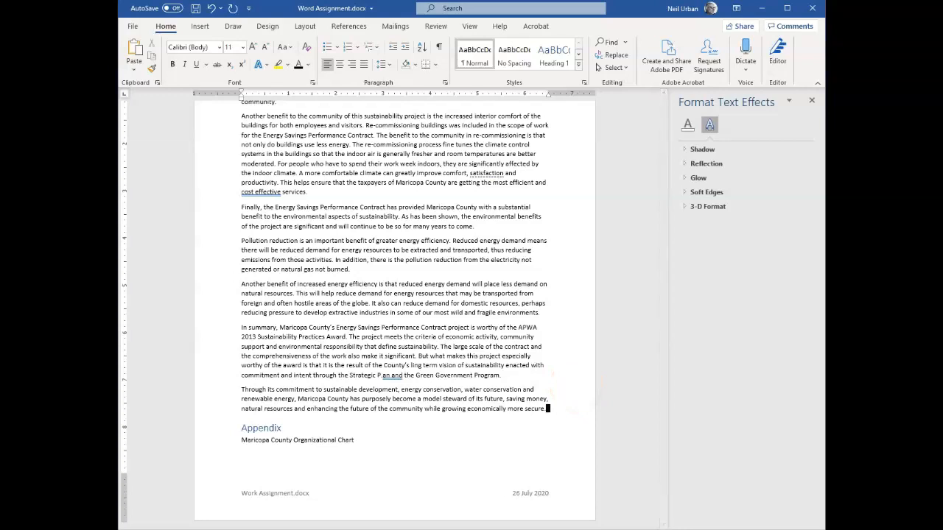
pyautogui.write('.')
pyautogui.click(306, 28)
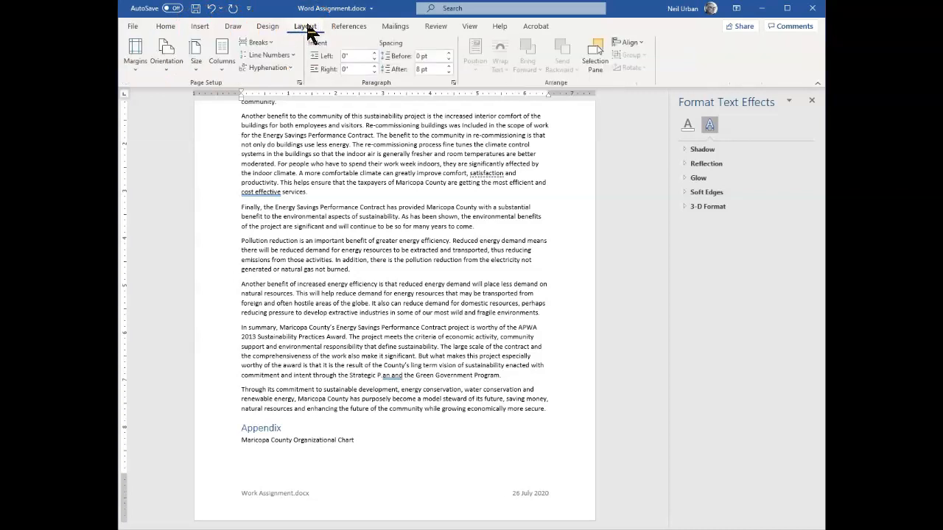
pyautogui.click(263, 46)
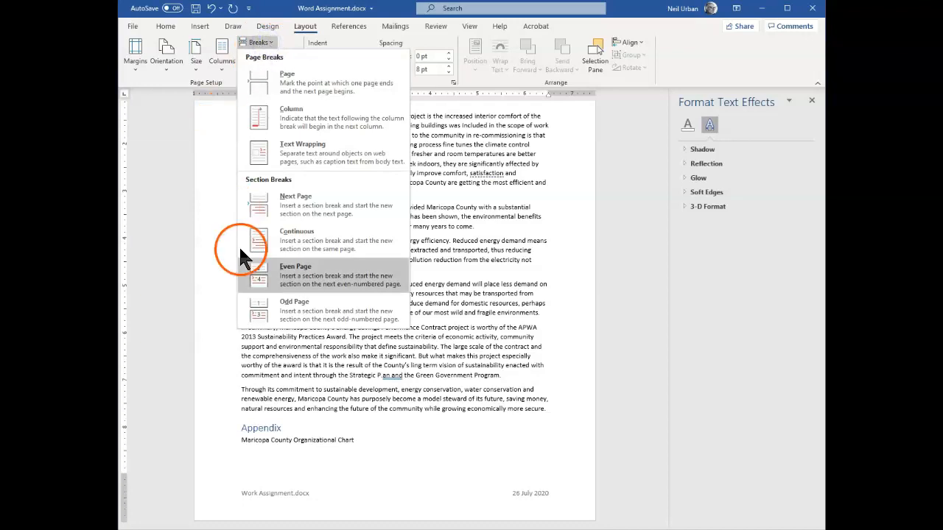
pyautogui.click(284, 208)
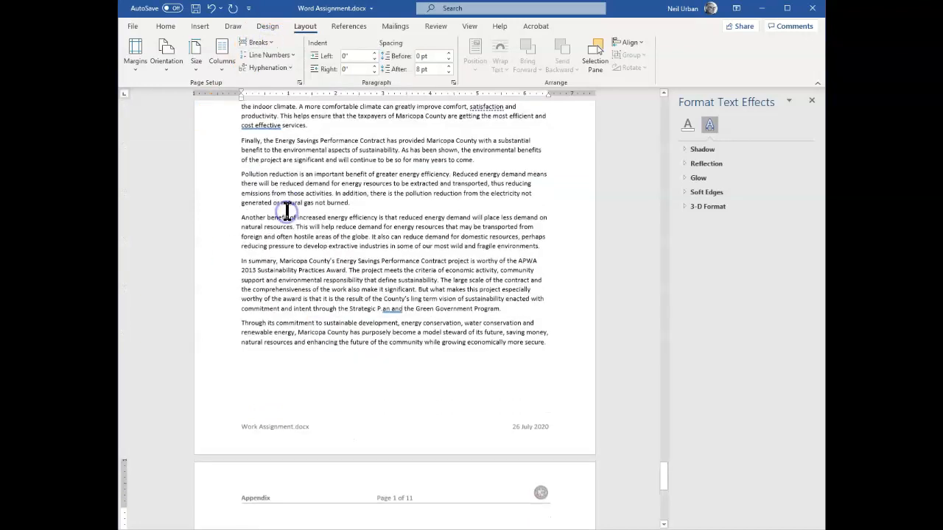
pyautogui.scroll(-4, 297, 213)
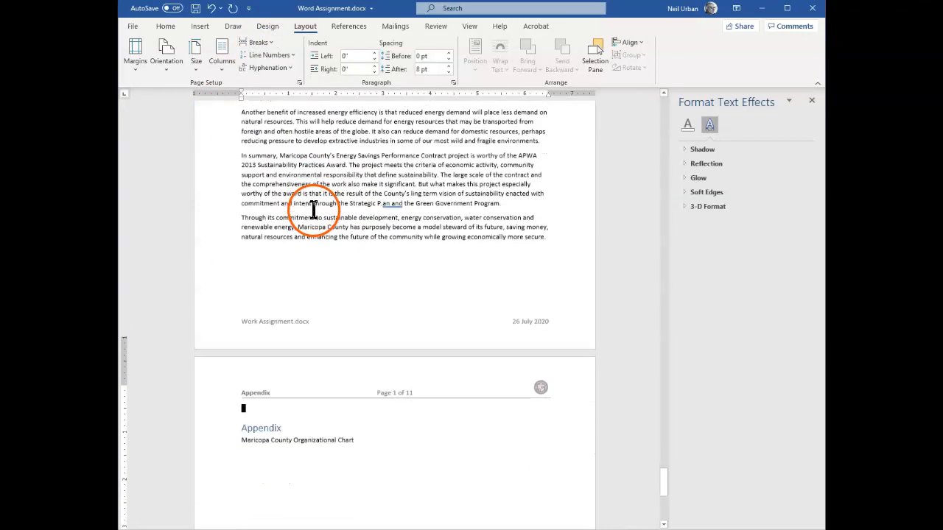
pyautogui.scroll(-2, 357, 255)
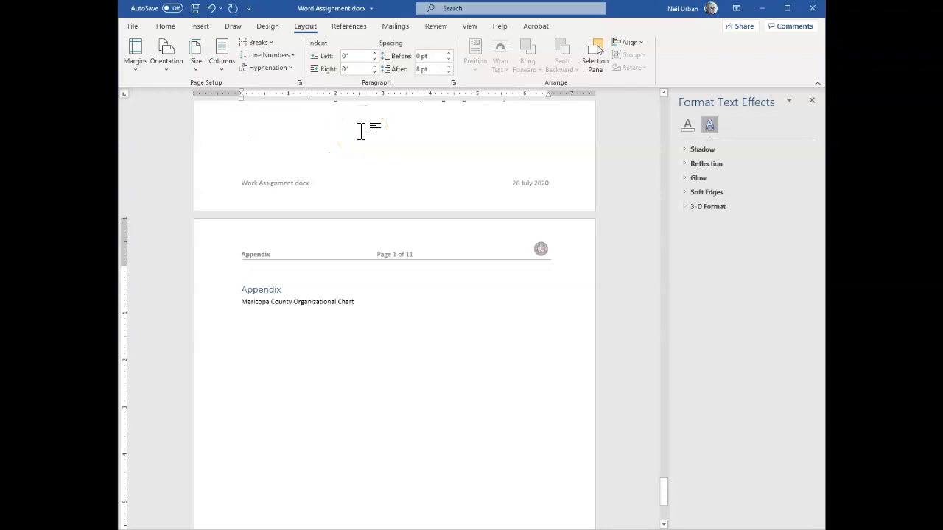
# - Examine the Appendix page's header for its section number and link to the previous section, then return to the body text
pyautogui.click(358, 265)
pyautogui.doubleClick(484, 254)
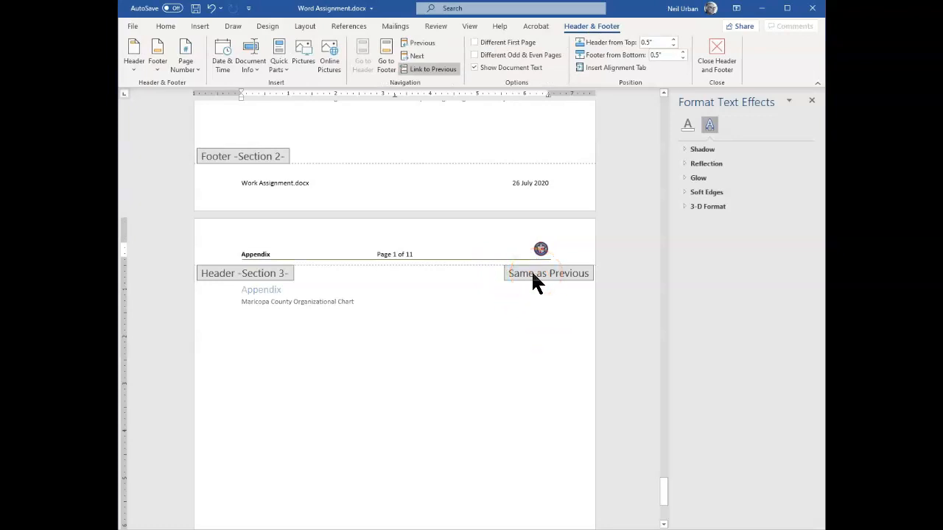
pyautogui.click(316, 288)
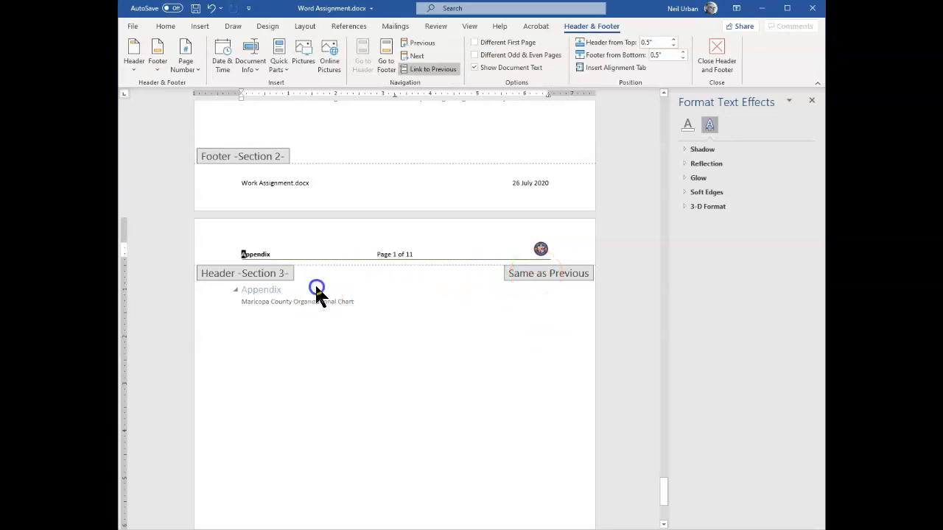
pyautogui.doubleClick(266, 312)
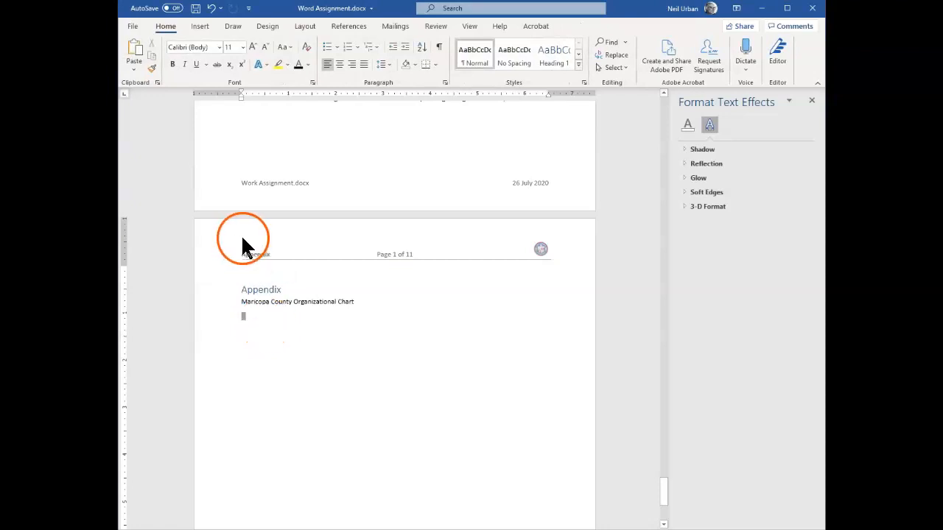
# - Close the Format Text Effects pane and set the Appendix section's page orientation to Landscape
pyautogui.click(812, 100)
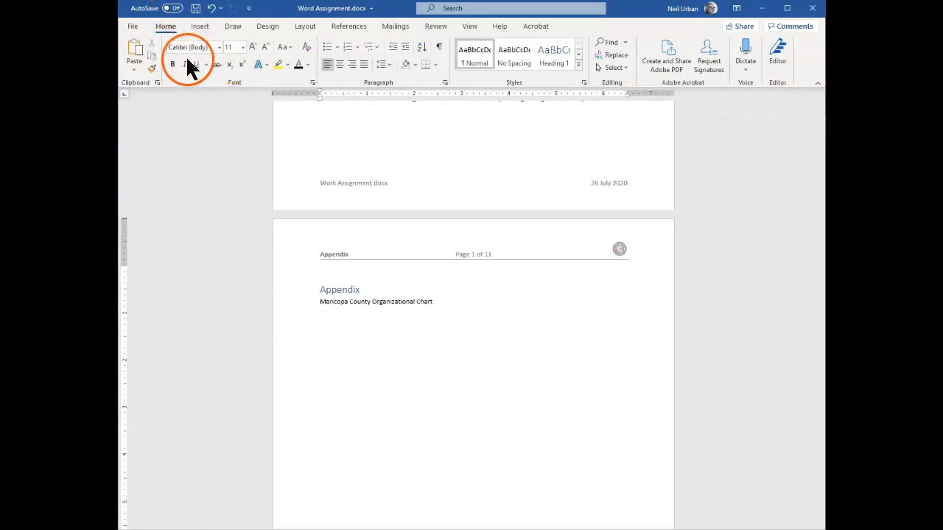
pyautogui.rightClick(320, 313)
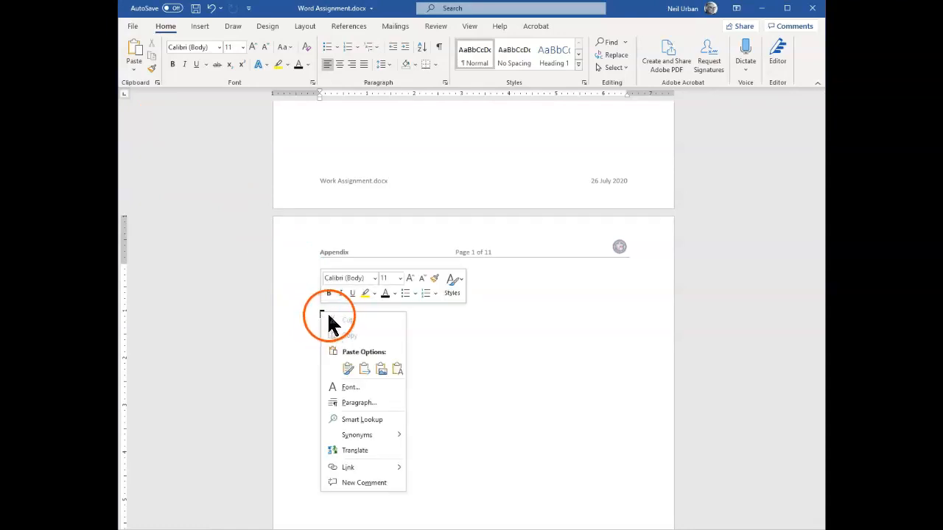
pyautogui.click(322, 313)
pyautogui.click(322, 316)
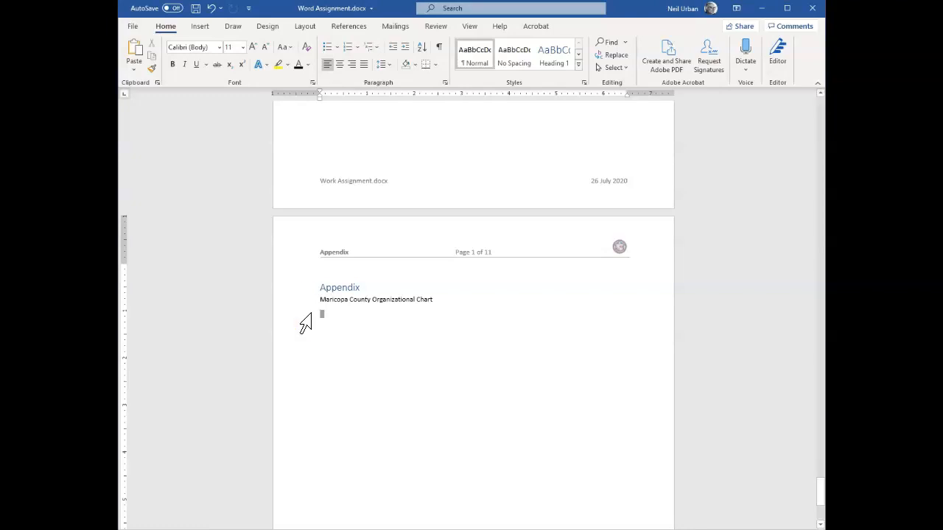
pyautogui.click(305, 26)
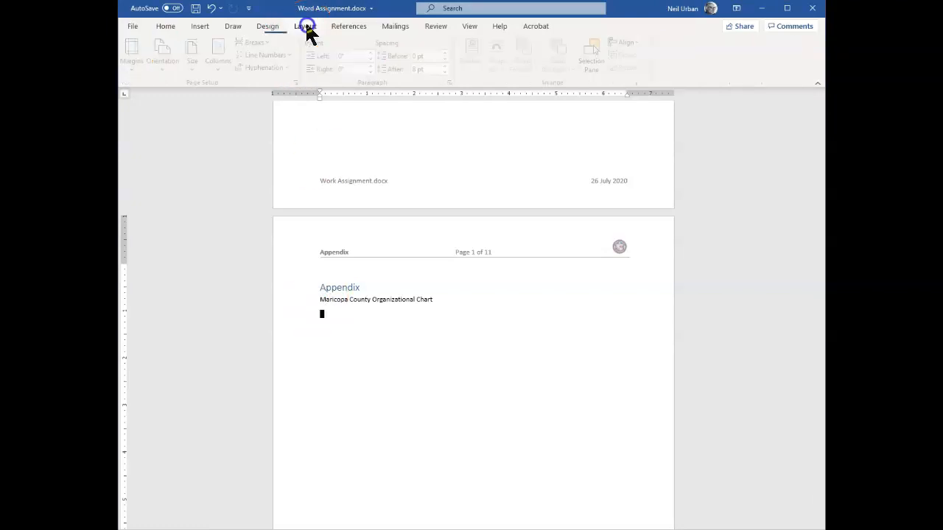
pyautogui.click(166, 64)
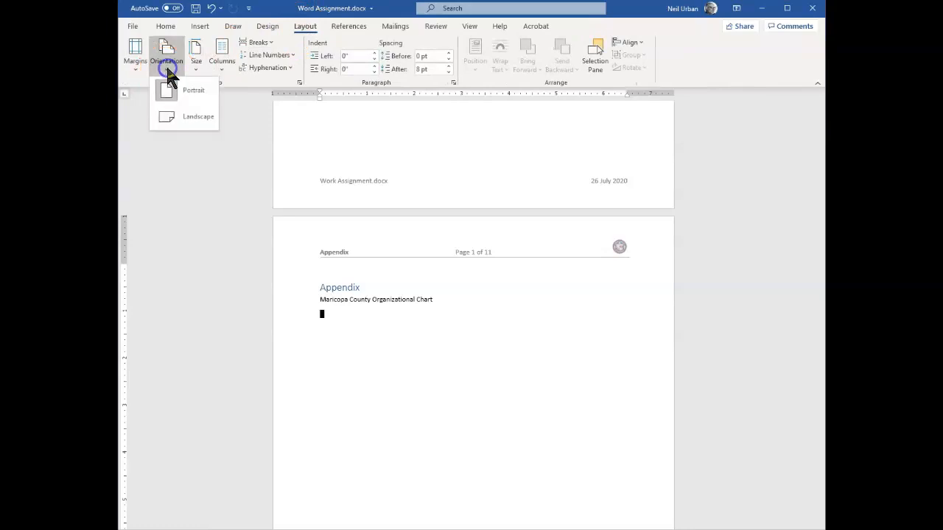
pyautogui.click(186, 119)
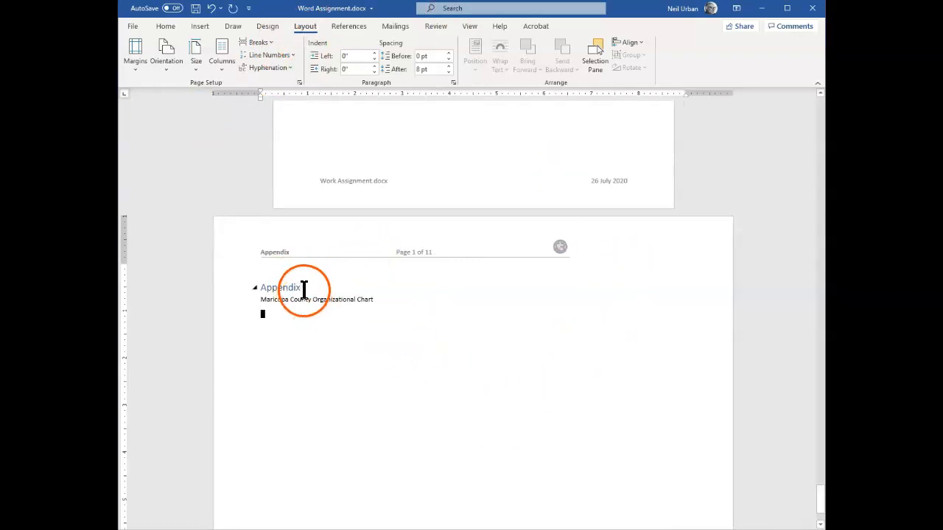
# - Insert an Organization Chart SmartArt graphic from the Hierarchy category below the "Maricopa County Organizational Chart" line
pyautogui.click(387, 299)
pyautogui.press('Return')
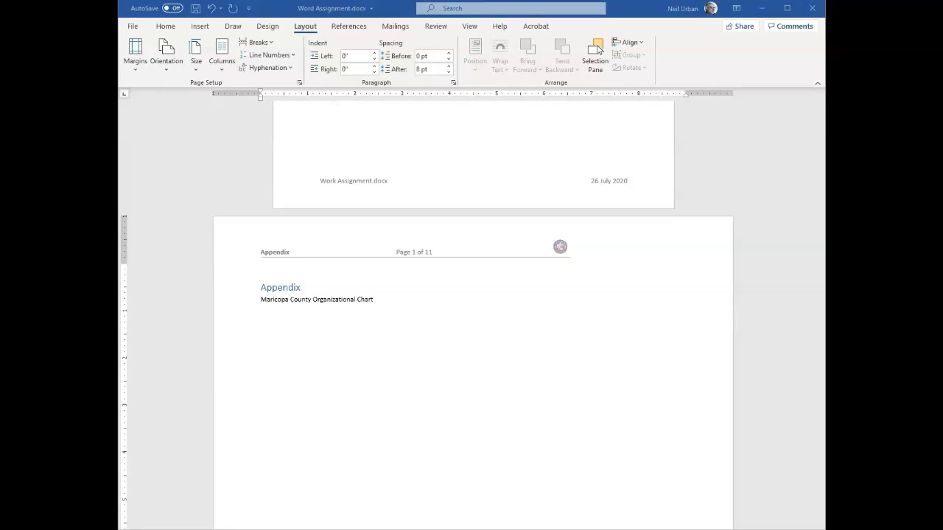
pyautogui.click(268, 316)
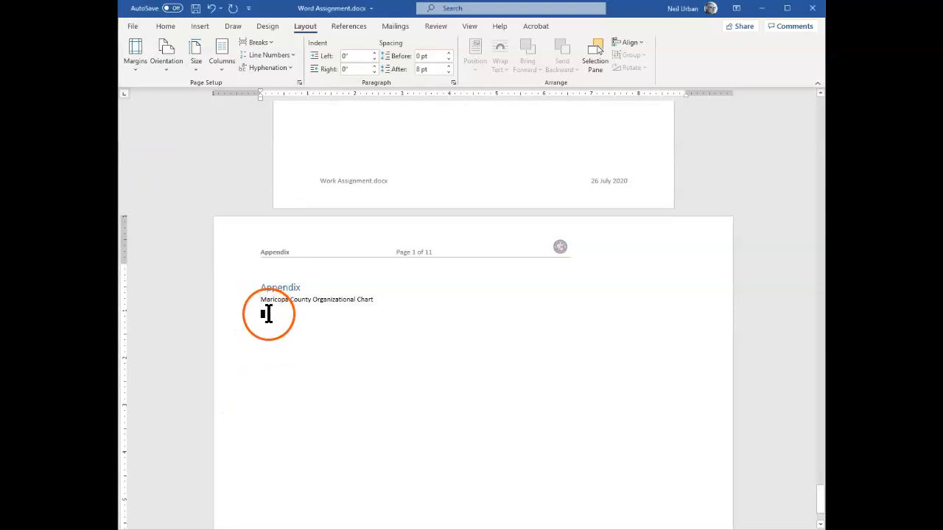
pyautogui.click(200, 28)
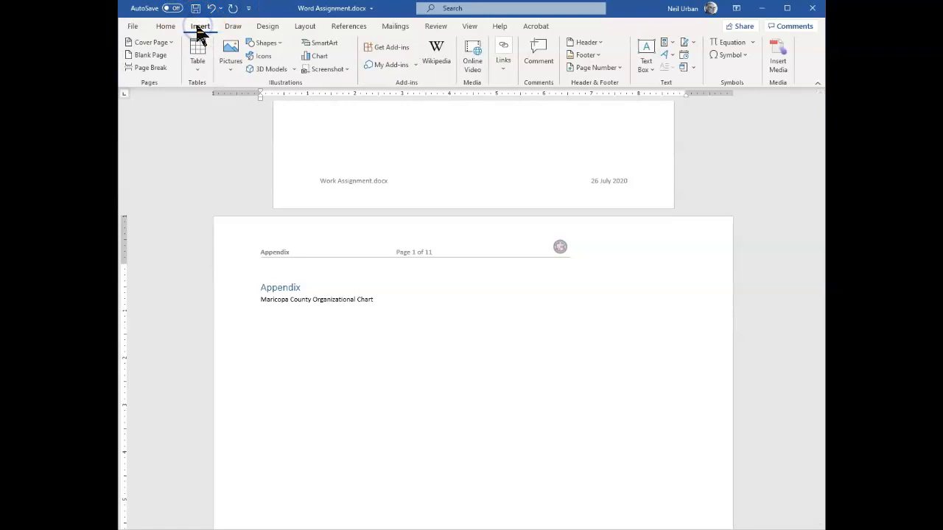
pyautogui.click(332, 44)
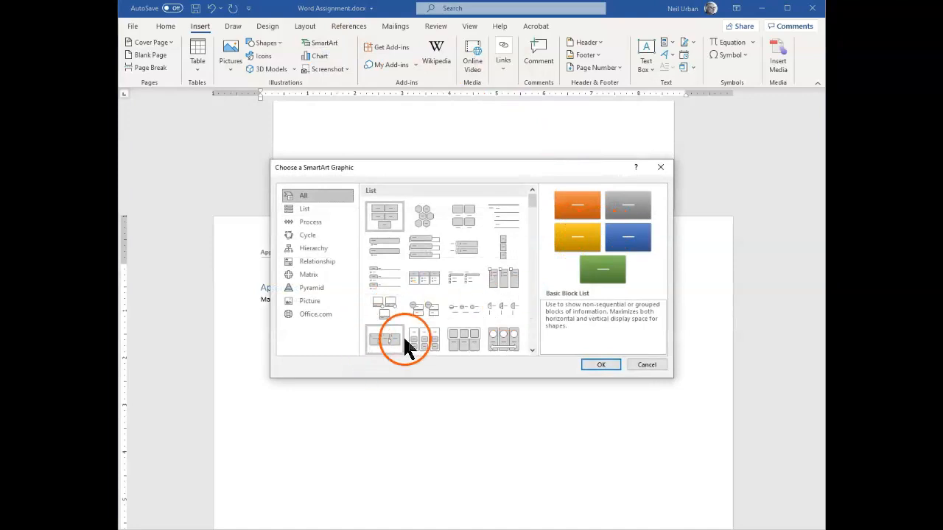
pyautogui.moveTo(532, 201); pyautogui.dragTo(527, 225)
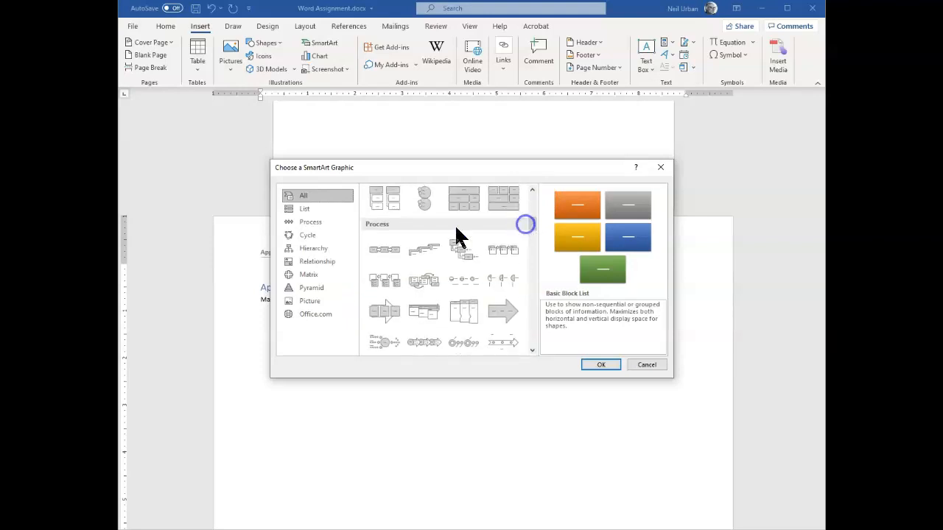
pyautogui.click(309, 249)
pyautogui.click(381, 208)
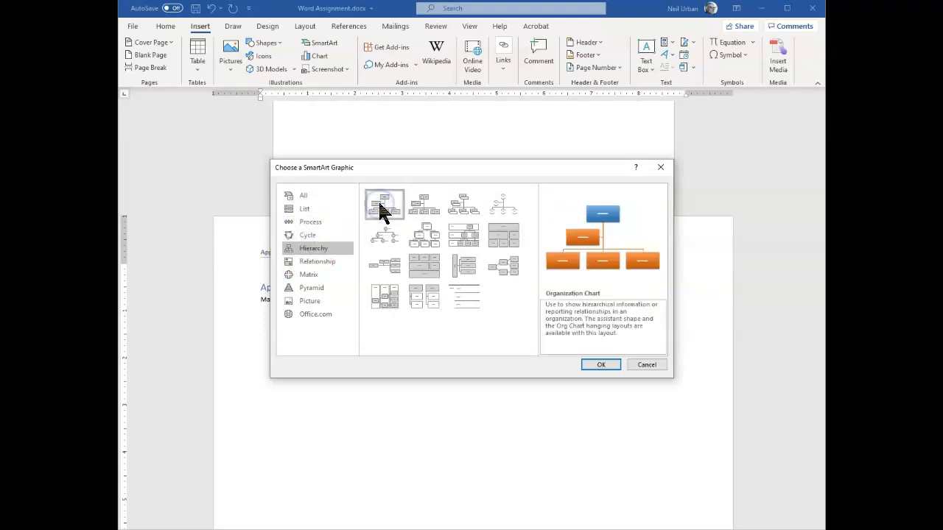
pyautogui.click(590, 359)
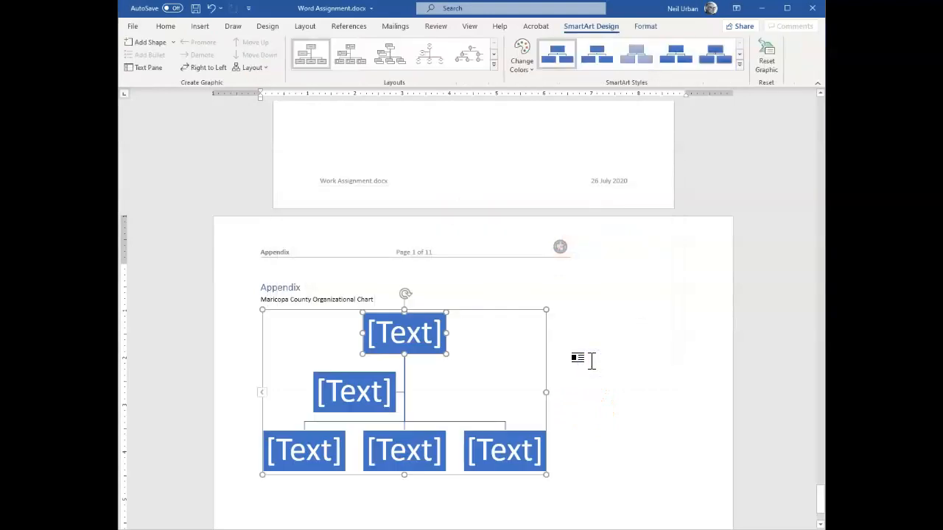
# - Label the top box of the organization chart "Board of Supervisors"
pyautogui.click(398, 333)
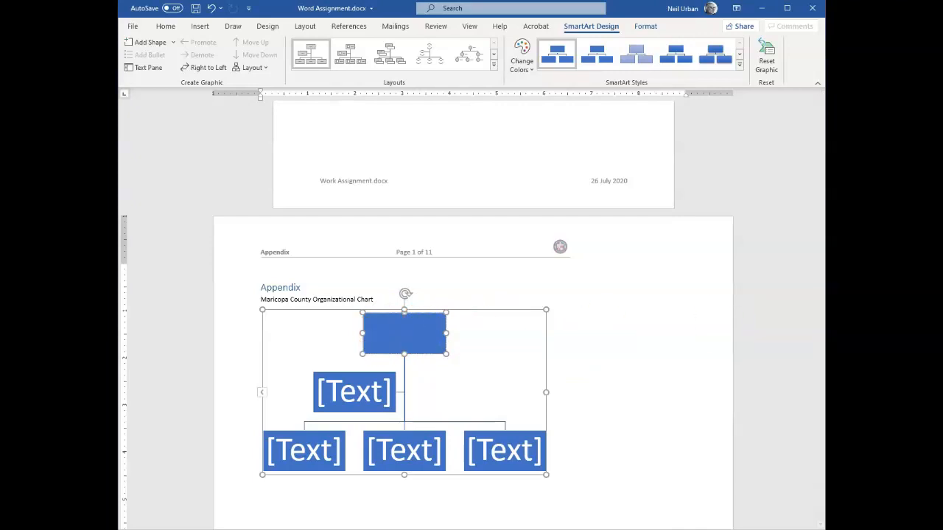
pyautogui.write('Boar')
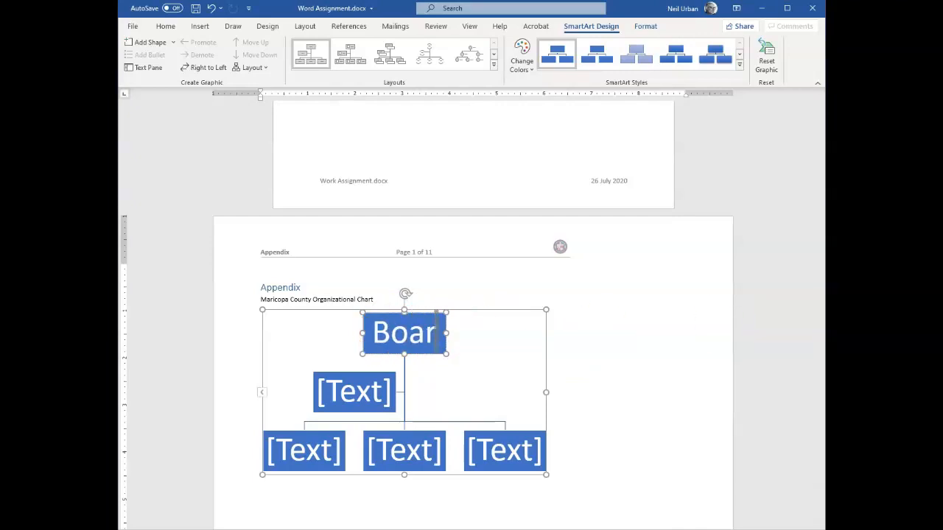
pyautogui.write('d')
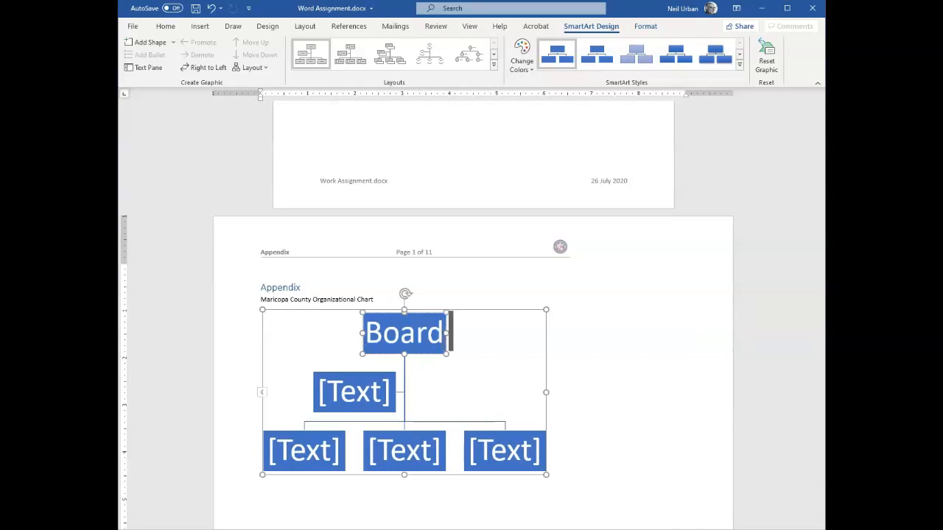
pyautogui.write(' of S')
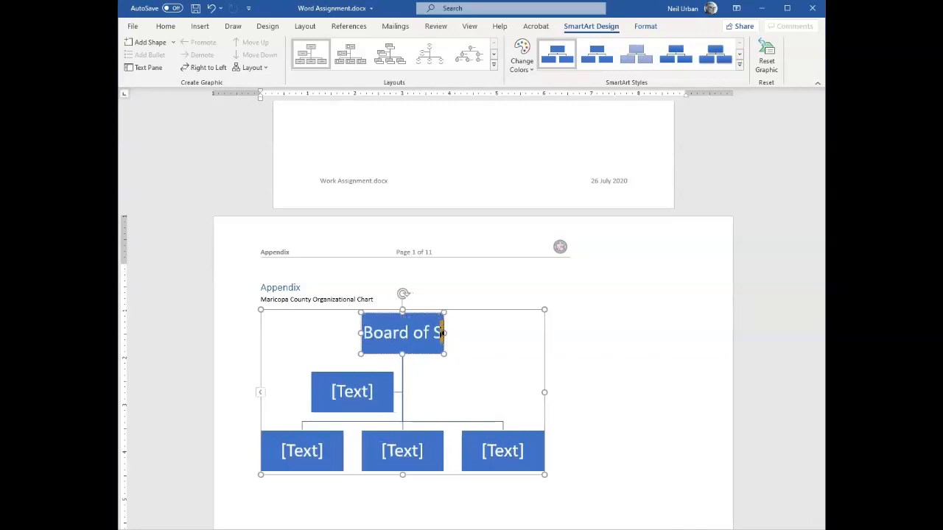
pyautogui.write('upervis')
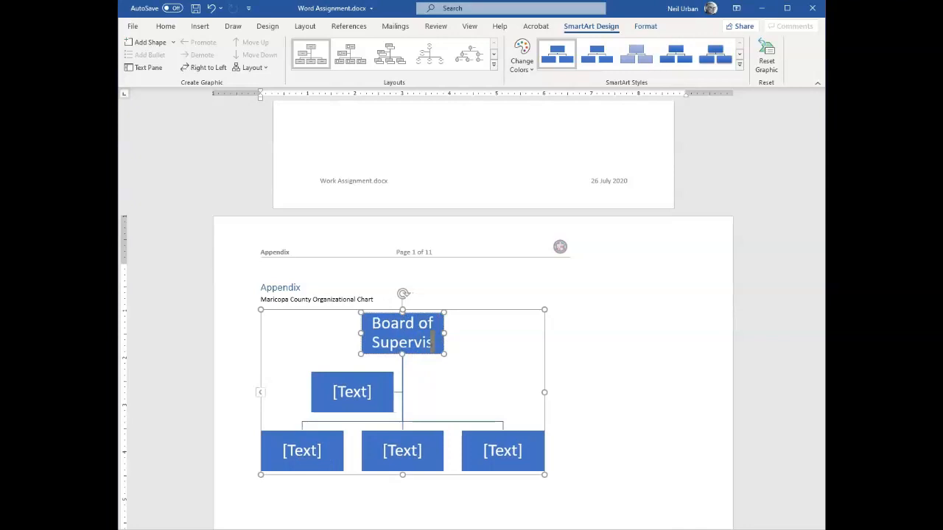
pyautogui.write('ors')
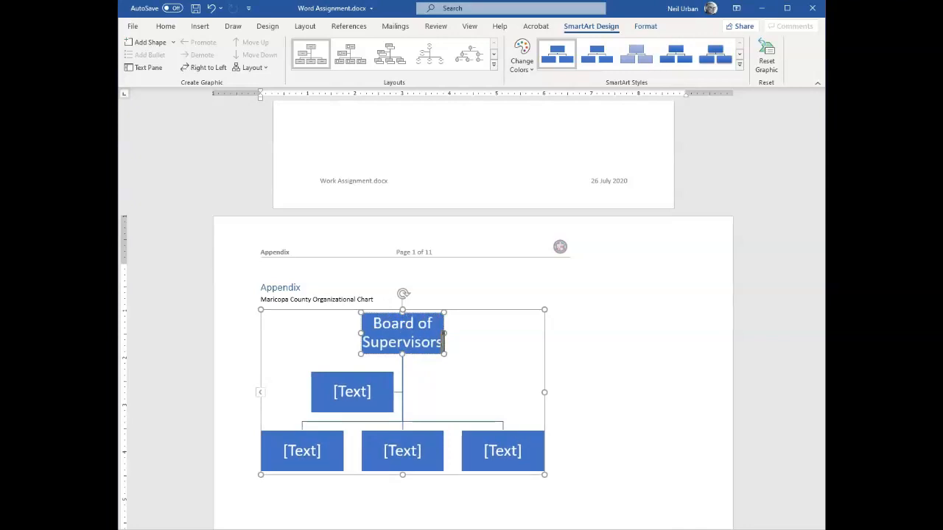
# - Label the assistant box beneath Board of Supervisors "Internal Audit"
pyautogui.scroll(-1, 581, 348)
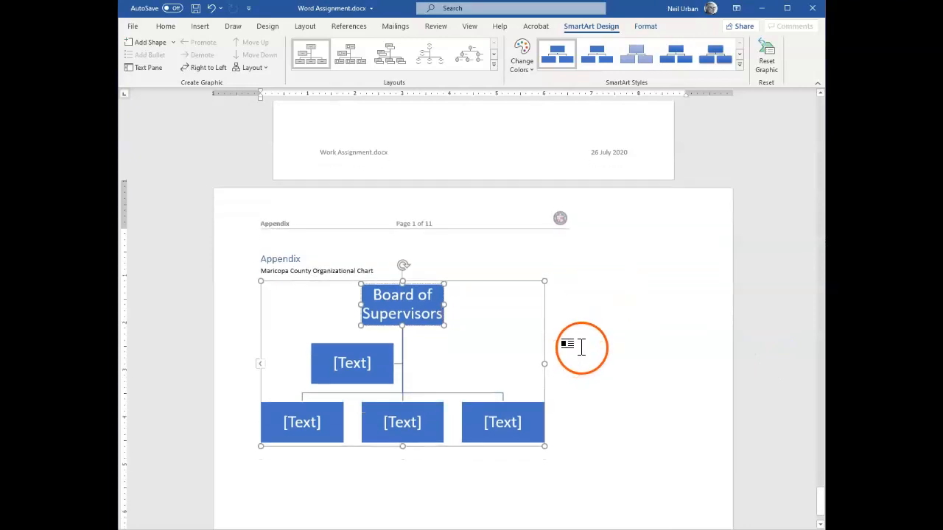
pyautogui.scroll(-2, 581, 348)
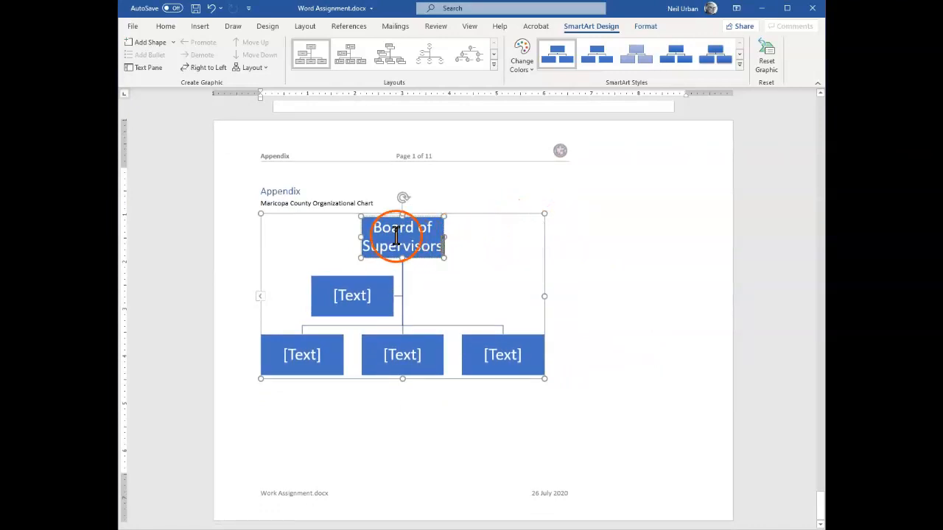
pyautogui.click(368, 294)
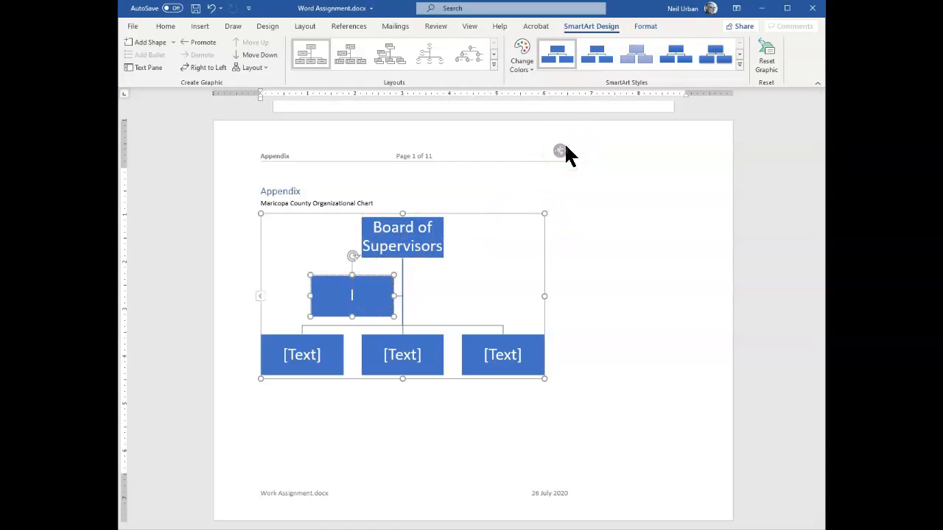
pyautogui.write('Internal Audit')
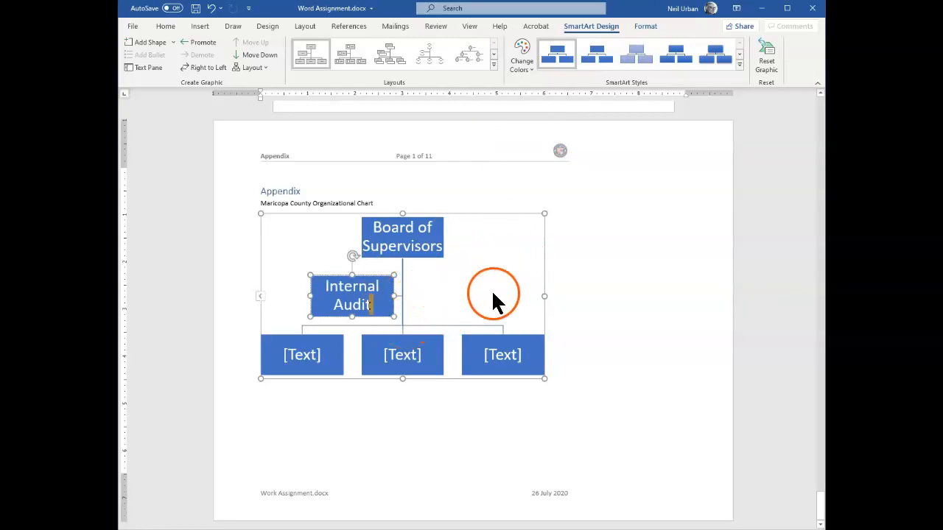
# - Add a second assistant box to Board of Supervisors and label it "Clerk of the Board"
pyautogui.click(409, 244)
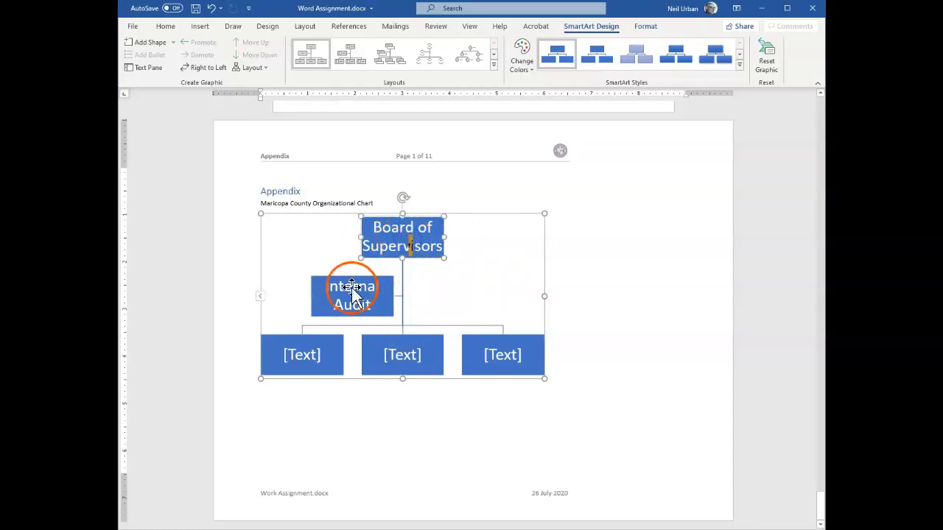
pyautogui.rightClick(425, 236)
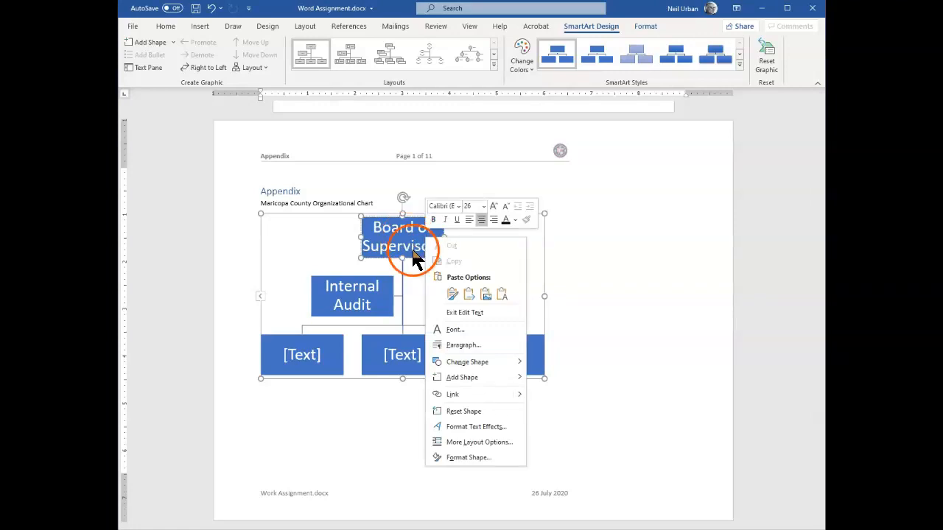
pyautogui.moveTo(519, 385)
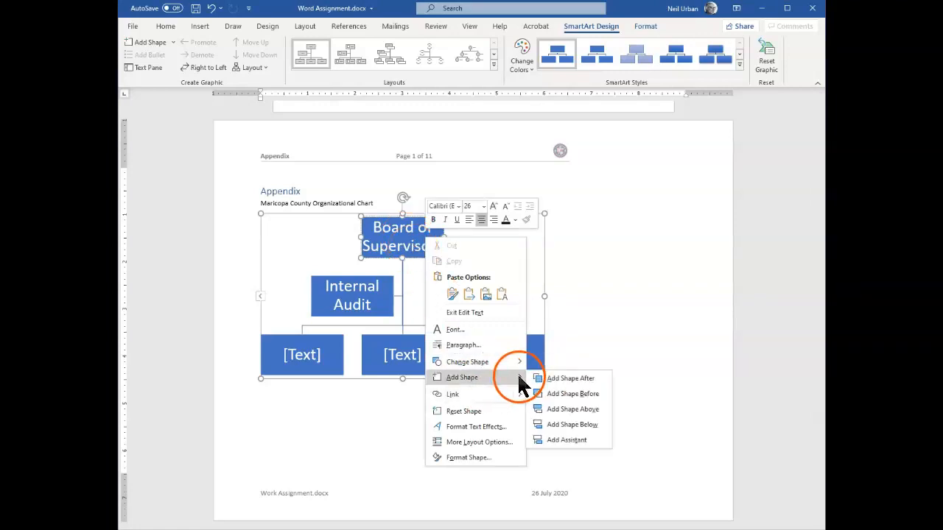
pyautogui.click(543, 440)
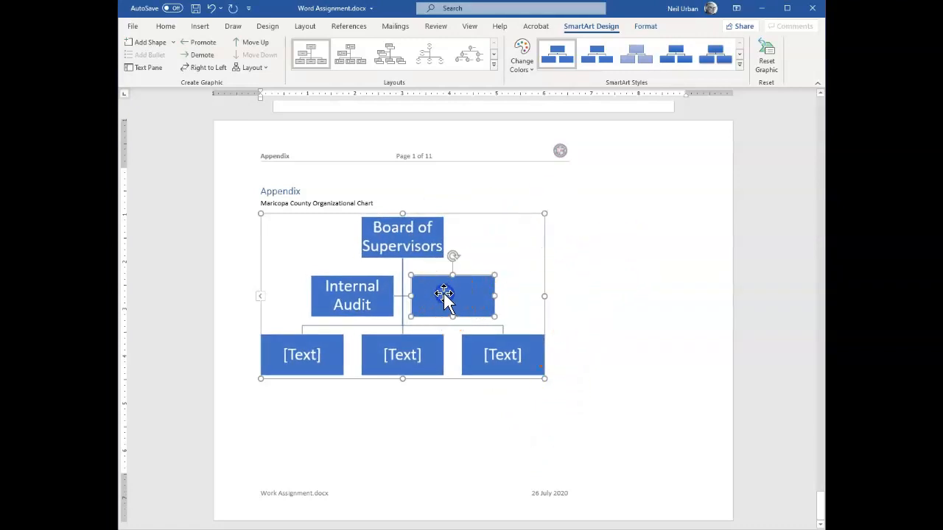
pyautogui.write('Cla')
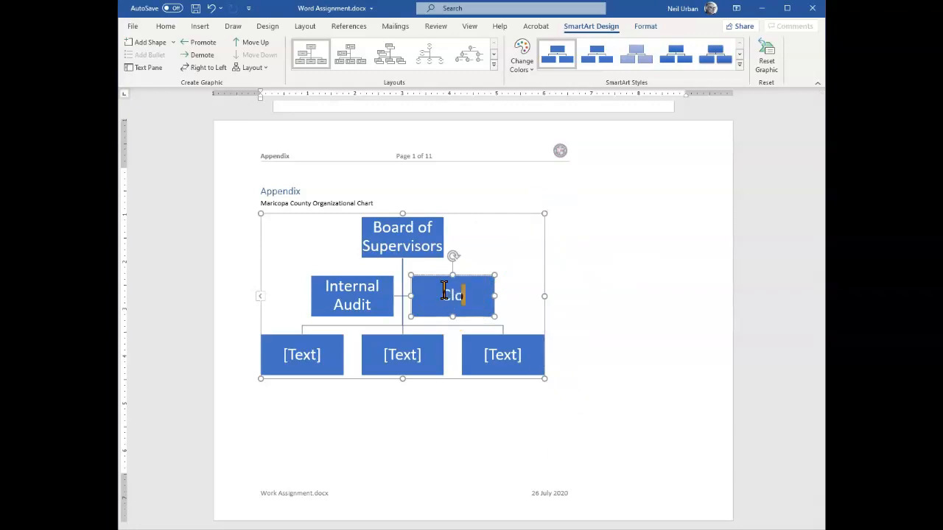
pyautogui.write('rk of the')
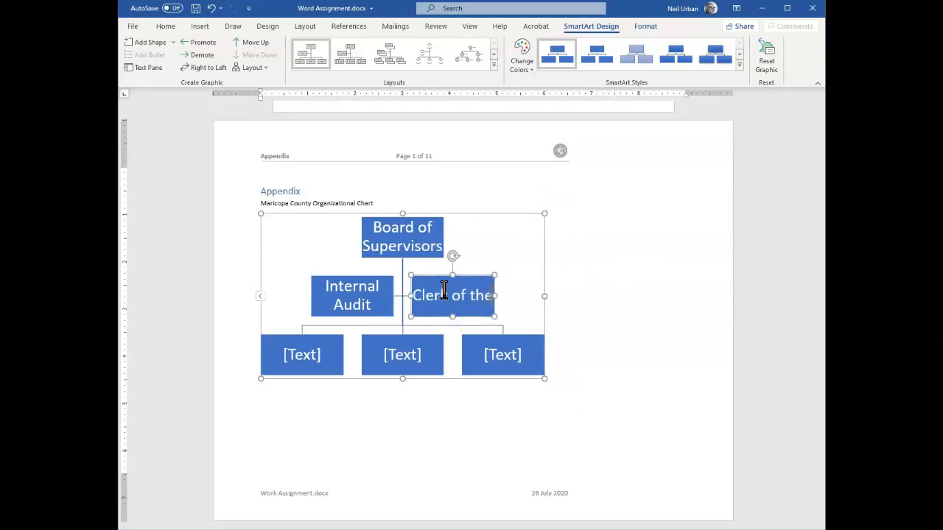
pyautogui.write(' Board')
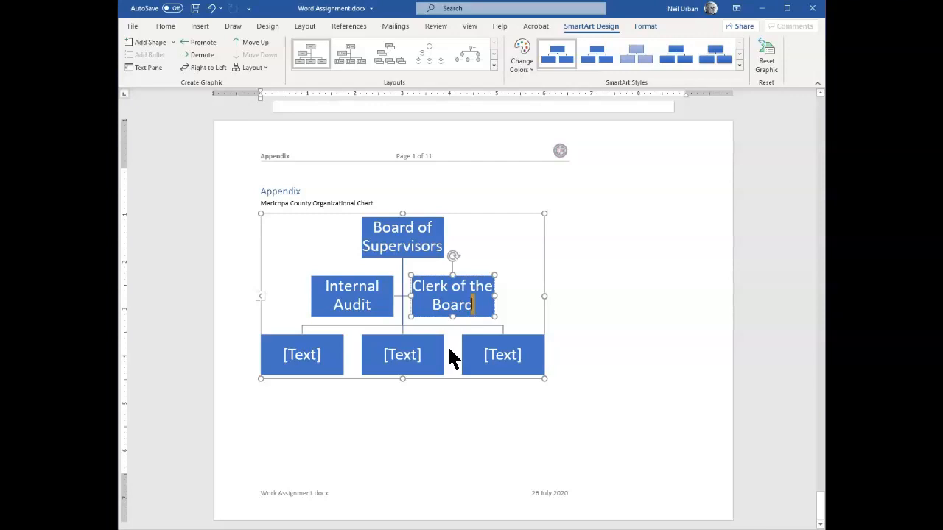
# - Delete two of the three empty boxes in the bottom row of the organization chart
pyautogui.click(419, 352)
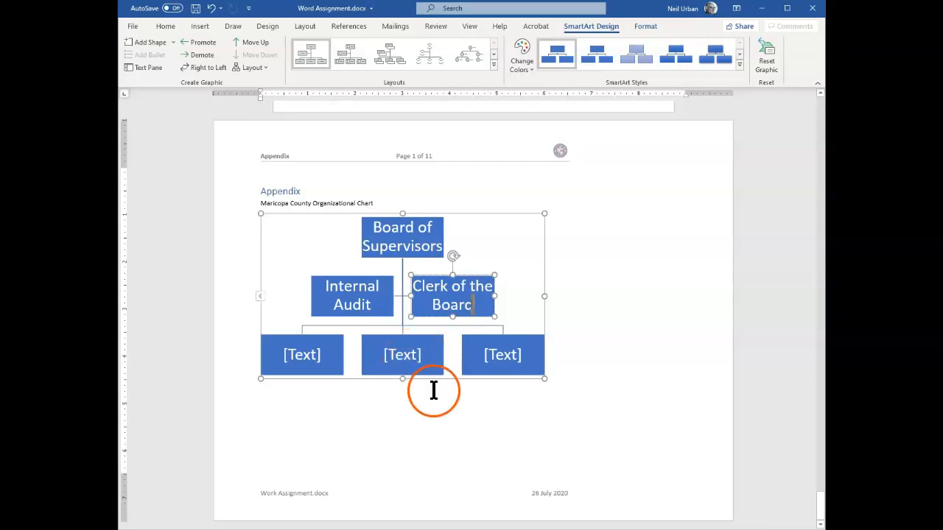
pyautogui.click(492, 361)
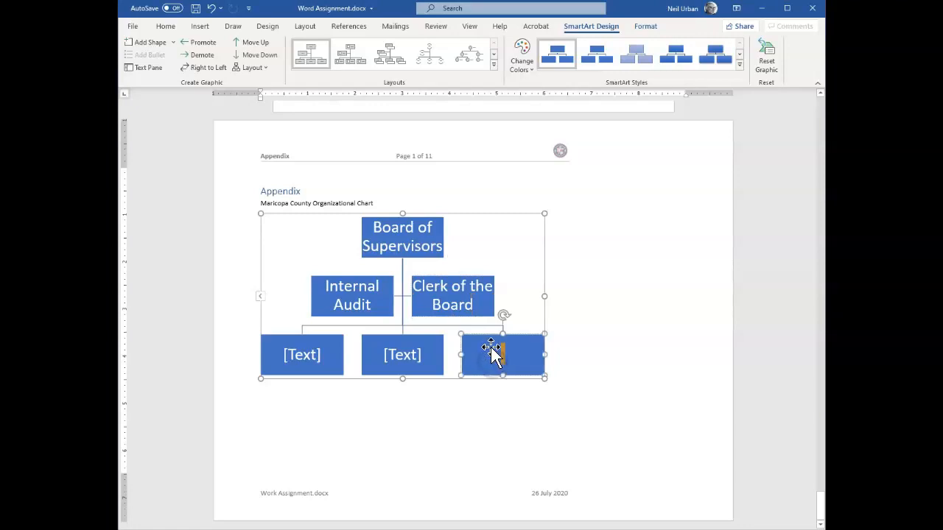
pyautogui.click(470, 338)
pyautogui.press('Delete')
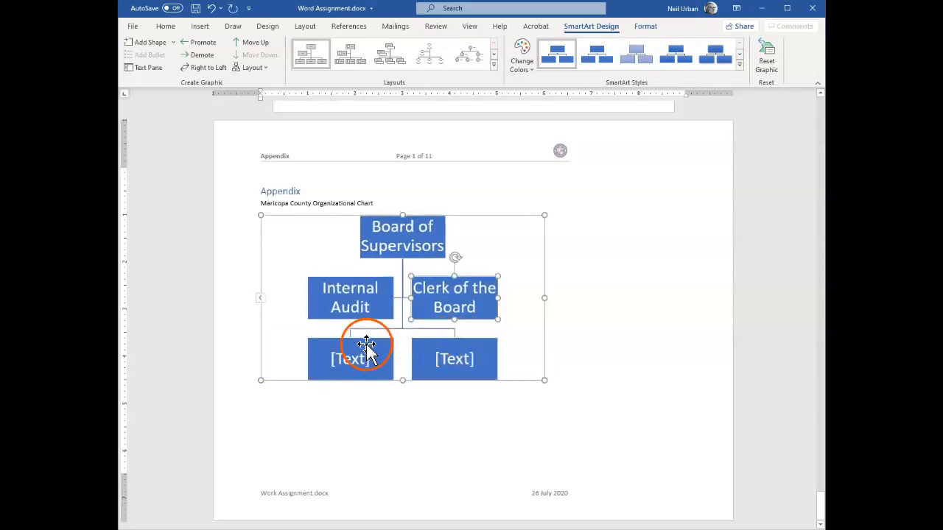
pyautogui.click(369, 340)
pyautogui.press('Delete')
# - Label the remaining box in the bottom row "County Manager"
pyautogui.click(389, 360)
pyautogui.click(396, 359)
pyautogui.write('County')
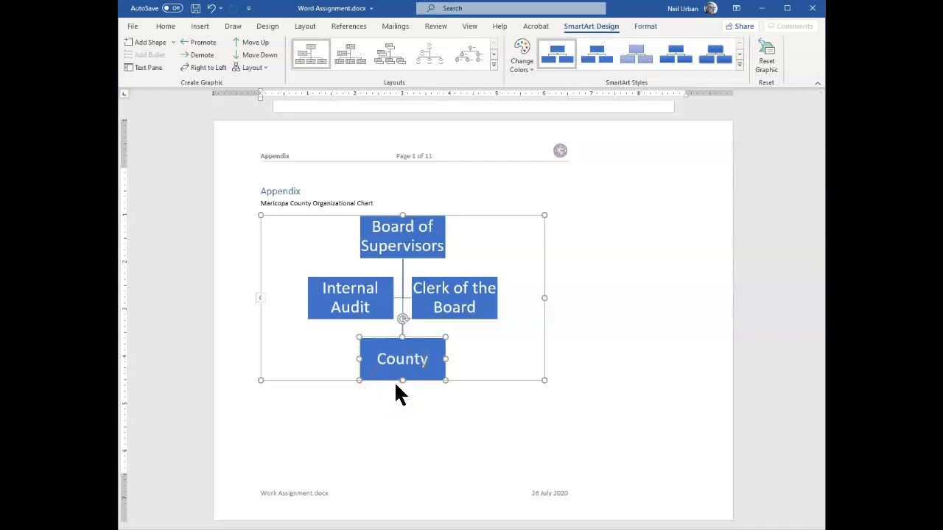
pyautogui.write(' Manager')
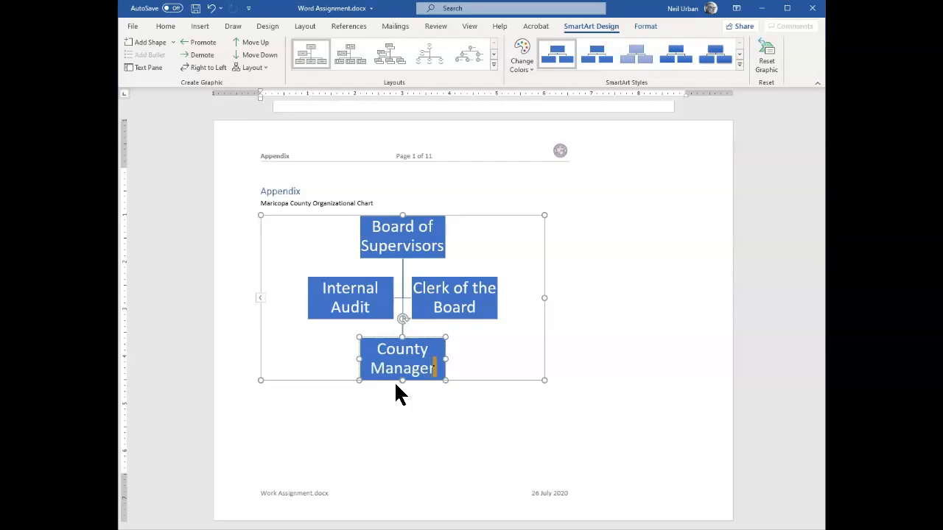
# - Try adding a shape after the County Manager box and undo the addition
pyautogui.rightClick(436, 372)
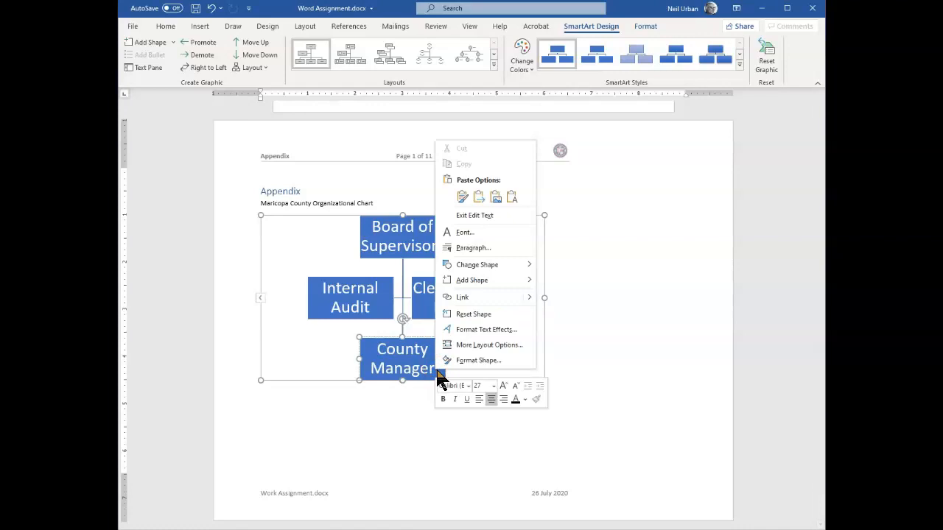
pyautogui.click(484, 282)
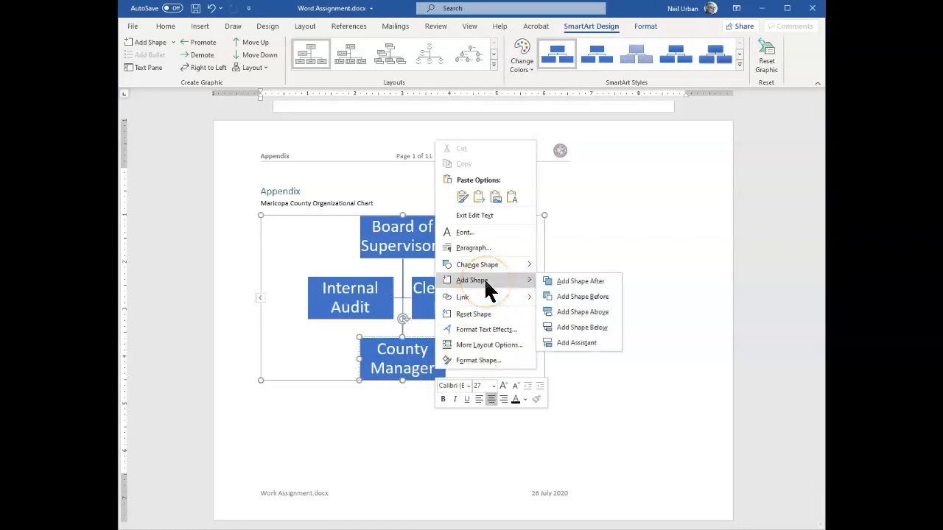
pyautogui.click(558, 282)
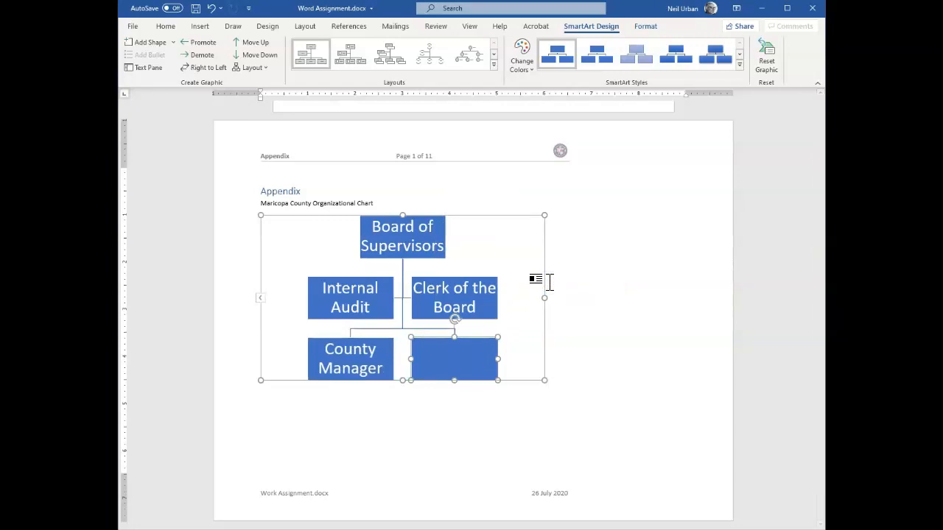
pyautogui.click(326, 347)
pyautogui.rightClick(354, 361)
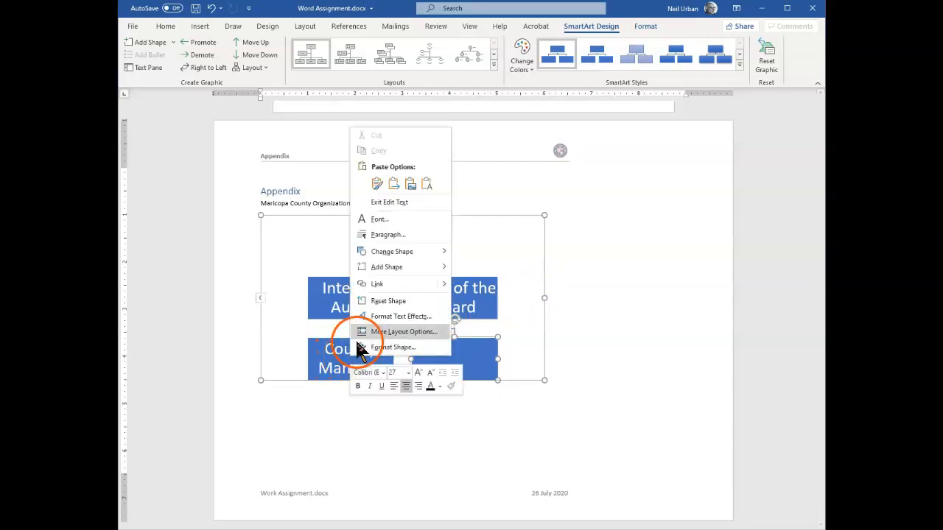
pyautogui.moveTo(403, 273)
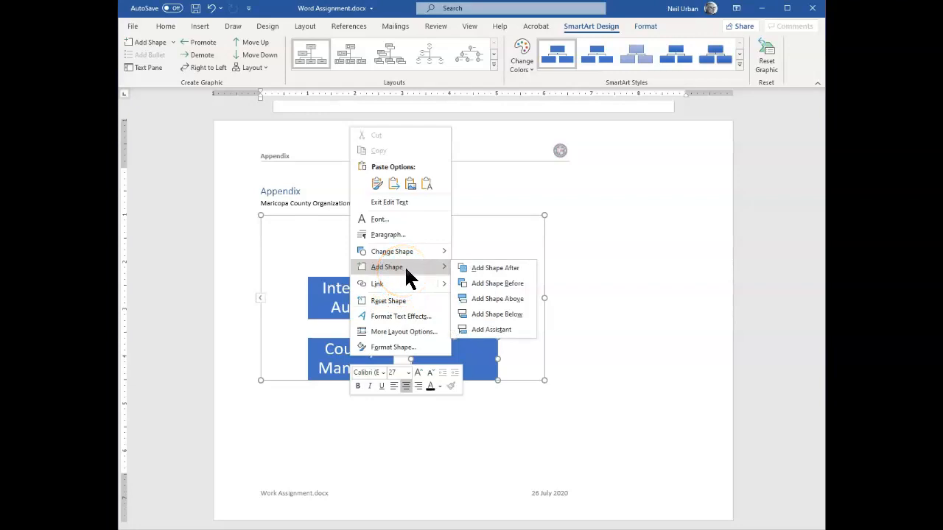
pyautogui.click(604, 302)
pyautogui.hotkey('ctrl', 'z')
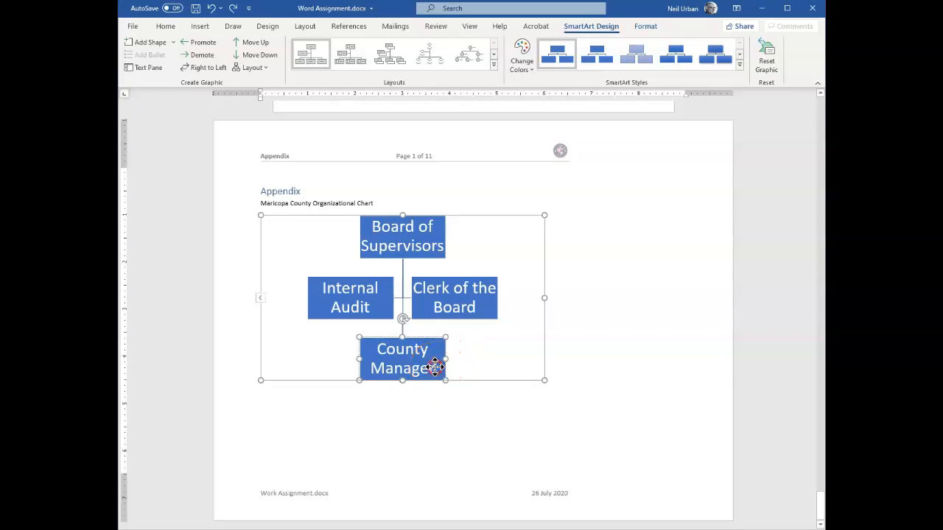
# - Add three shapes below the County Manager box and slightly narrow the chart's frame
pyautogui.rightClick(435, 368)
pyautogui.moveTo(467, 284)
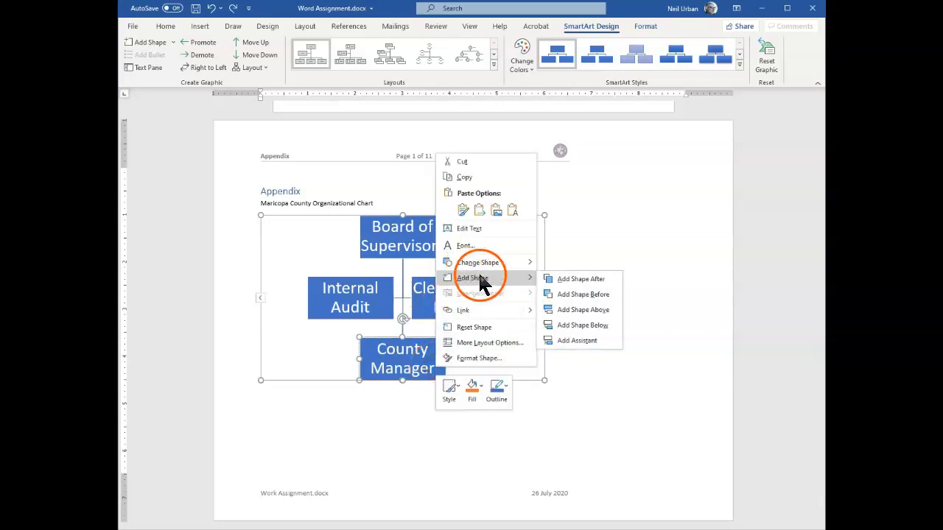
pyautogui.click(579, 326)
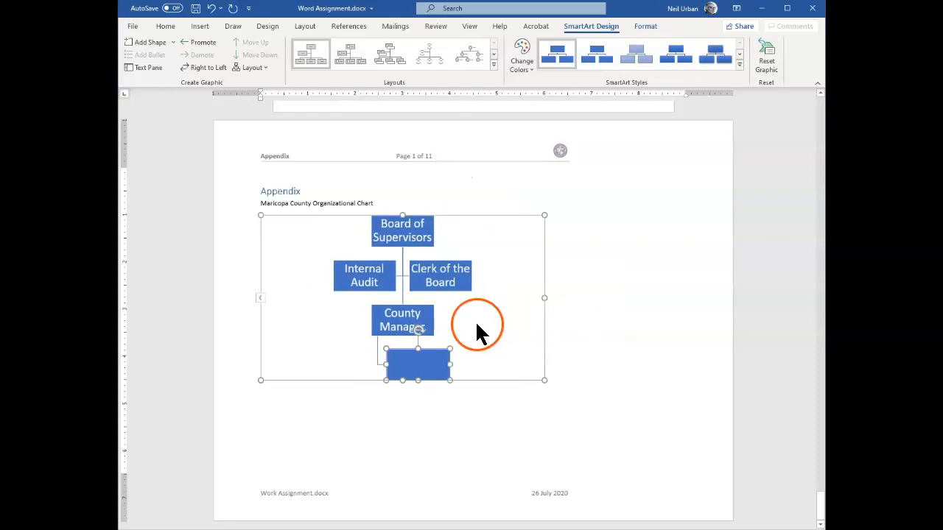
pyautogui.rightClick(411, 318)
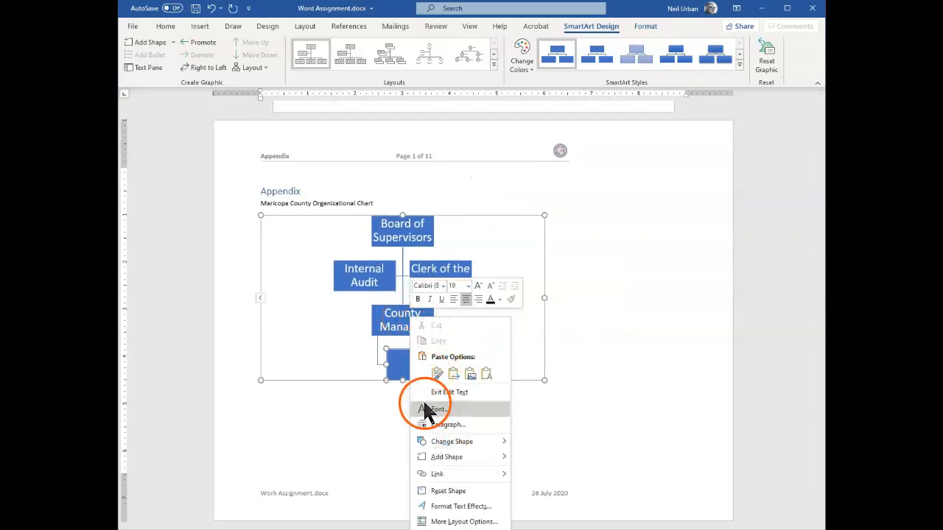
pyautogui.click(383, 330)
pyautogui.rightClick(389, 325)
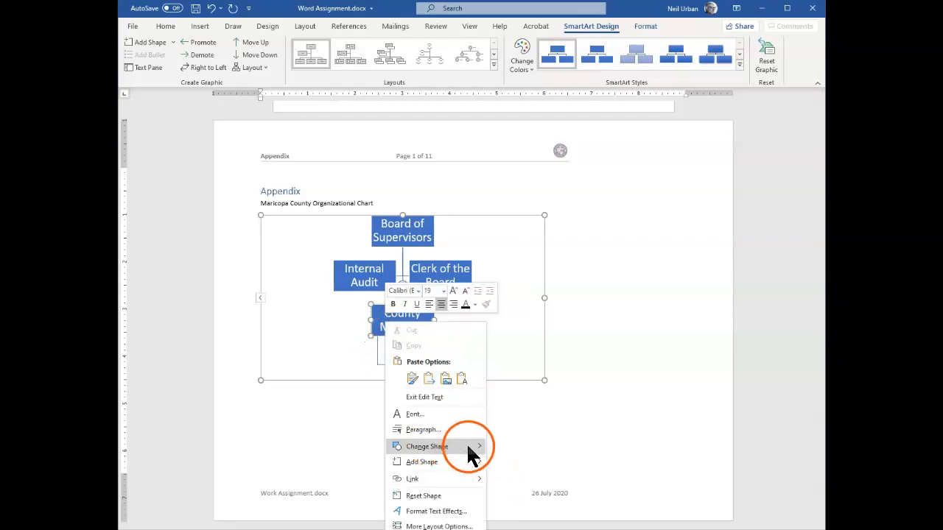
pyautogui.moveTo(481, 470)
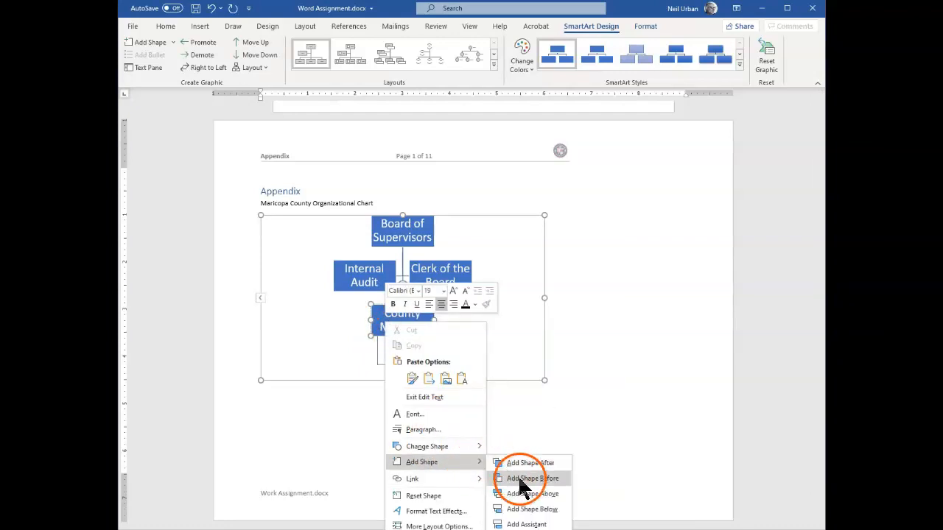
pyautogui.click(532, 510)
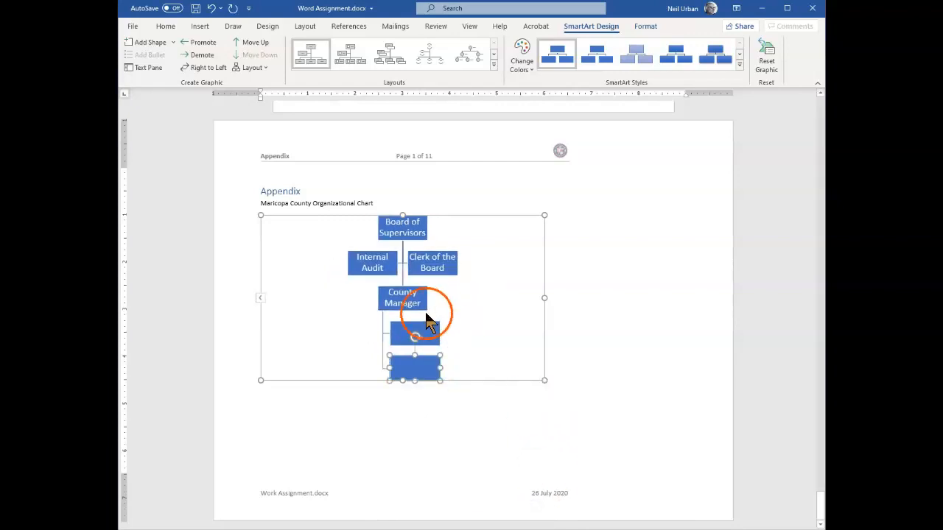
pyautogui.click(414, 305)
pyautogui.rightClick(414, 305)
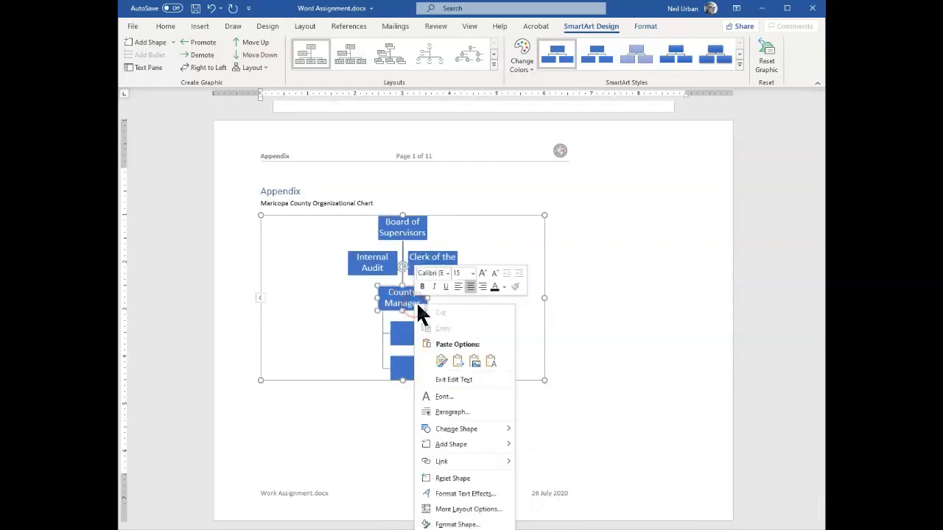
pyautogui.moveTo(455, 444)
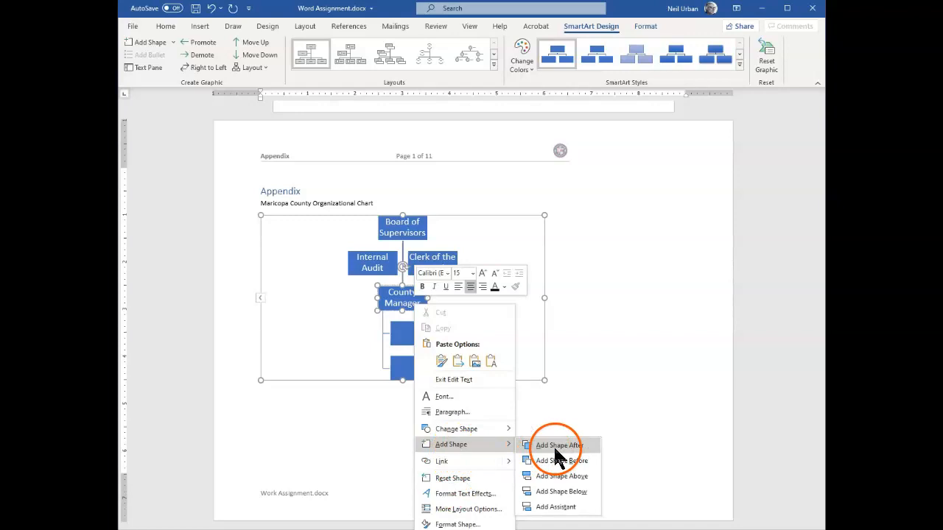
pyautogui.click(558, 491)
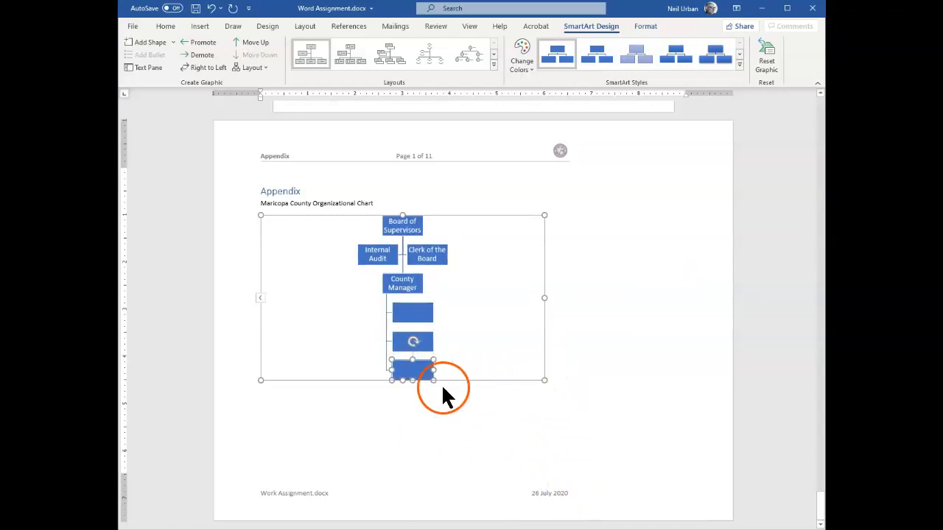
pyautogui.moveTo(263, 375)
pyautogui.mouseDown()
pyautogui.moveTo(270, 360)
pyautogui.moveTo(263, 393)
pyautogui.moveTo(265, 383)
pyautogui.mouseUp()
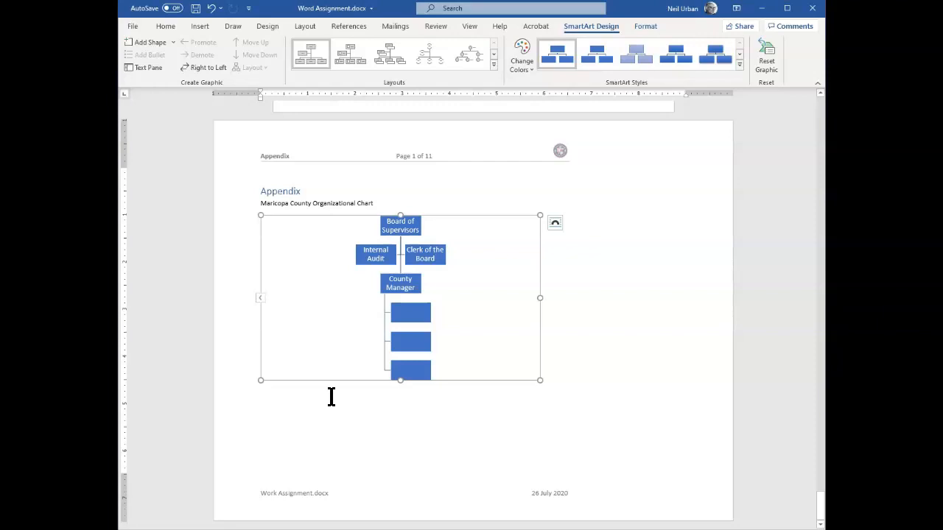
# - Label the first box beneath County Manager "Deputy Manager", correcting its capitalization
pyautogui.click(405, 313)
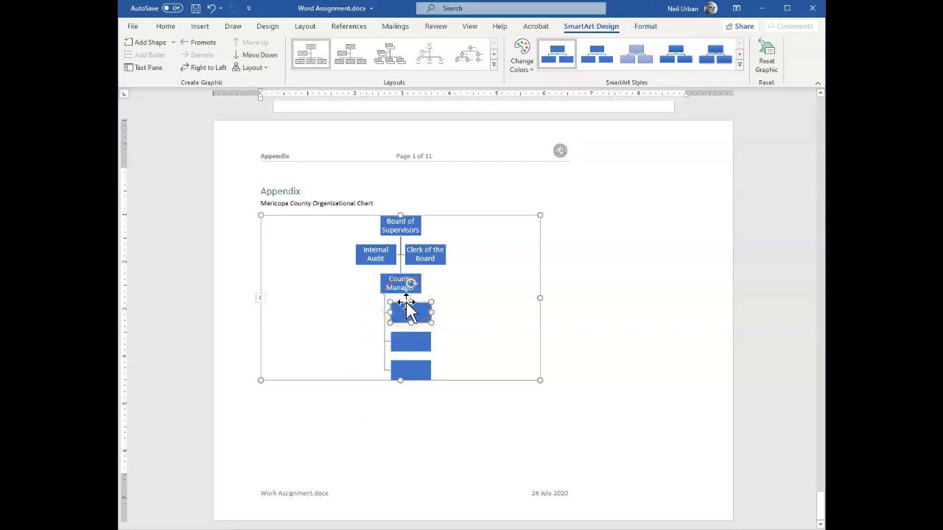
pyautogui.click(428, 285)
pyautogui.write('Di')
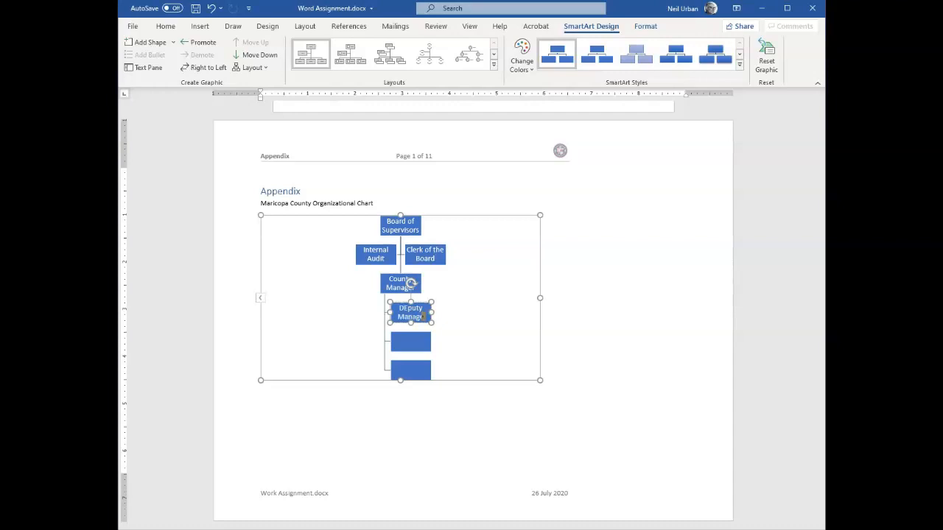
pyautogui.doubleClick(410, 309)
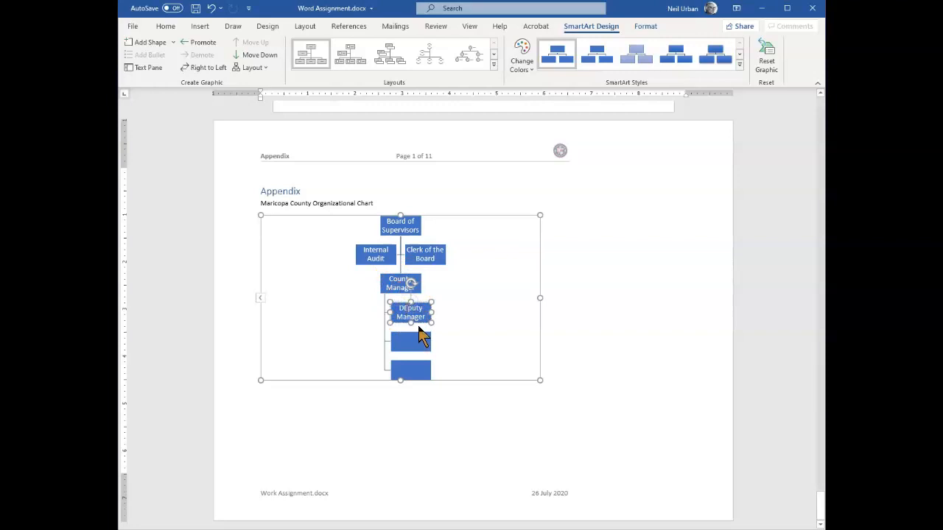
pyautogui.write('e')
# - Label the second box beneath County Manager "Assistant Manager" and the third "Administration"
pyautogui.click(402, 348)
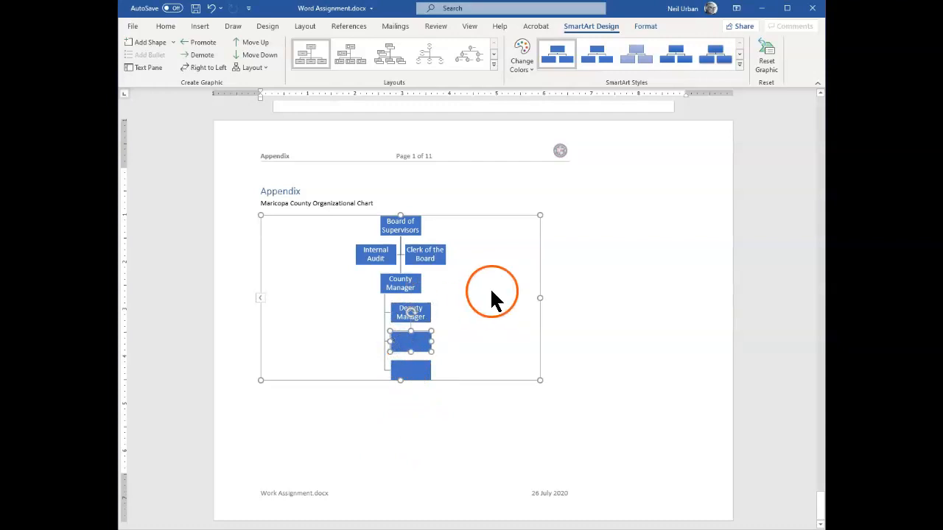
pyautogui.write('Assistant Manager')
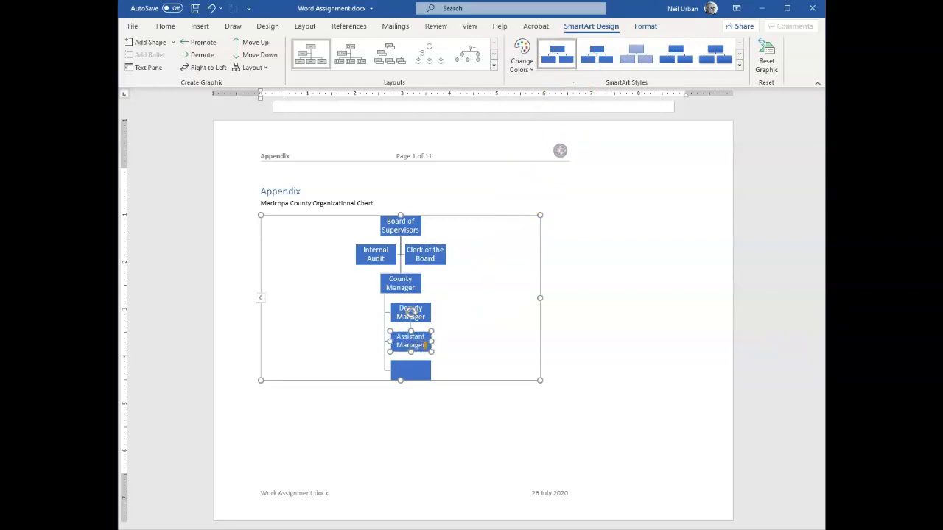
pyautogui.click(405, 376)
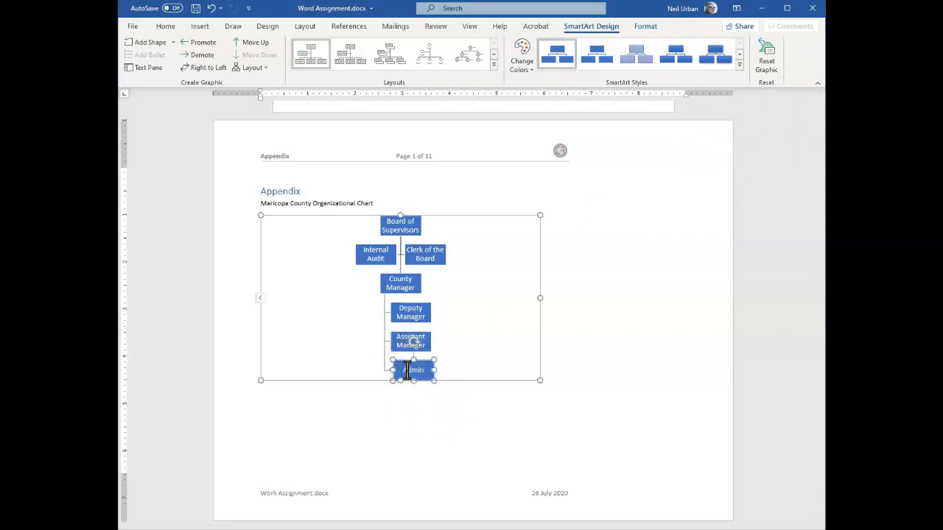
pyautogui.write('Administration')
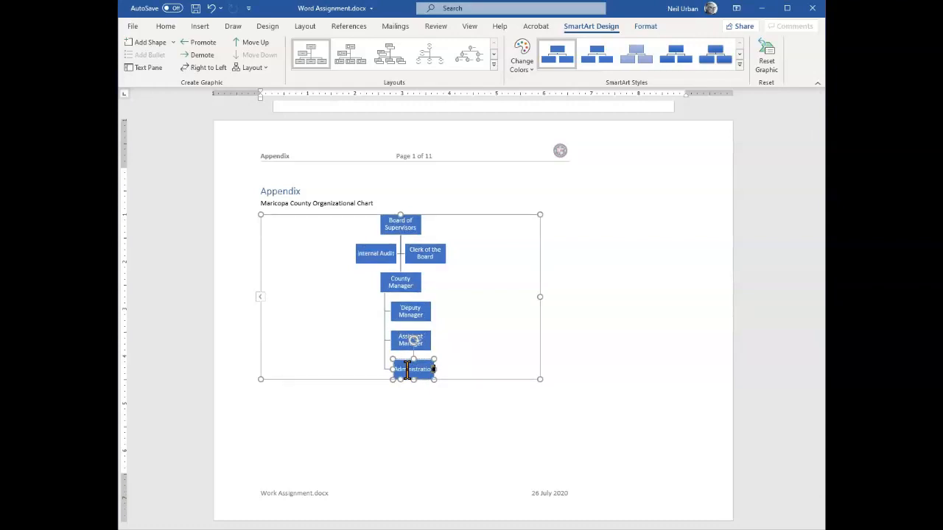
# - Relabel the third box beneath County Manager as "Administrator" and deselect the chart
pyautogui.click(423, 432)
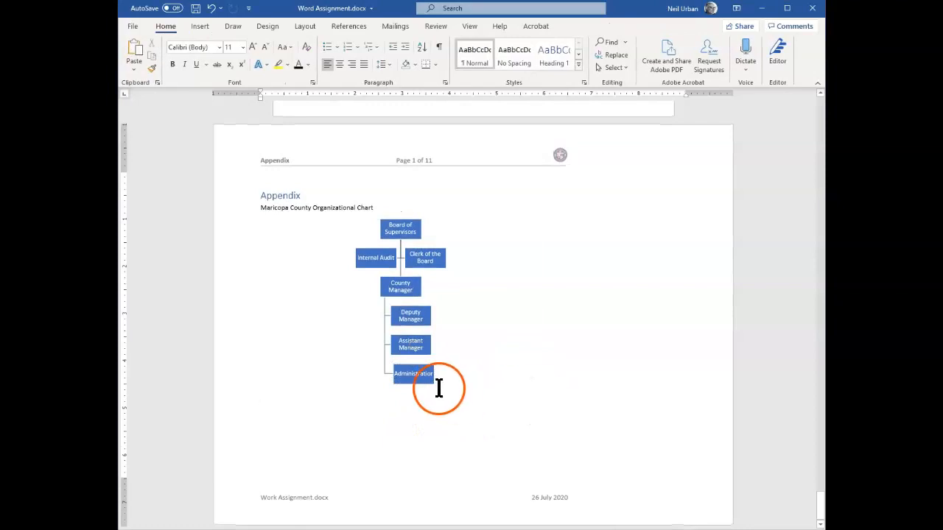
pyautogui.doubleClick(412, 373)
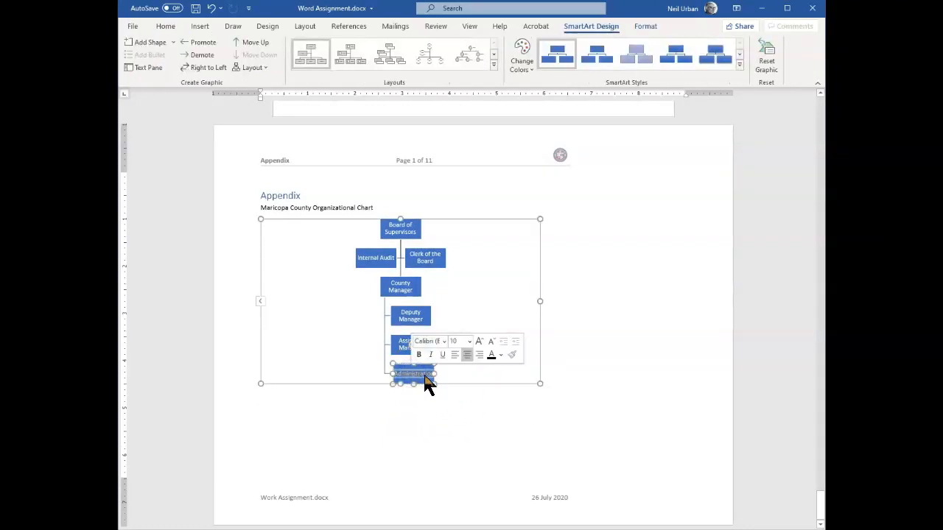
pyautogui.write('Adm')
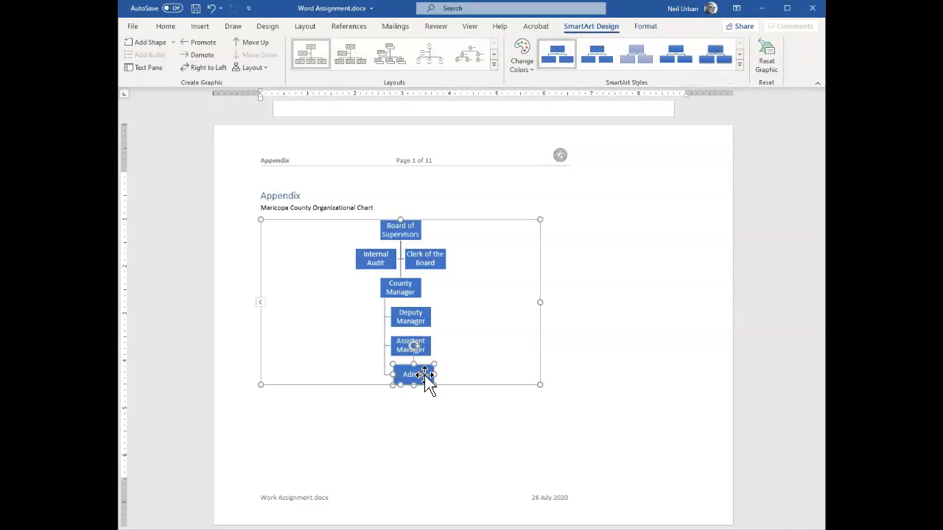
pyautogui.write('inistrator')
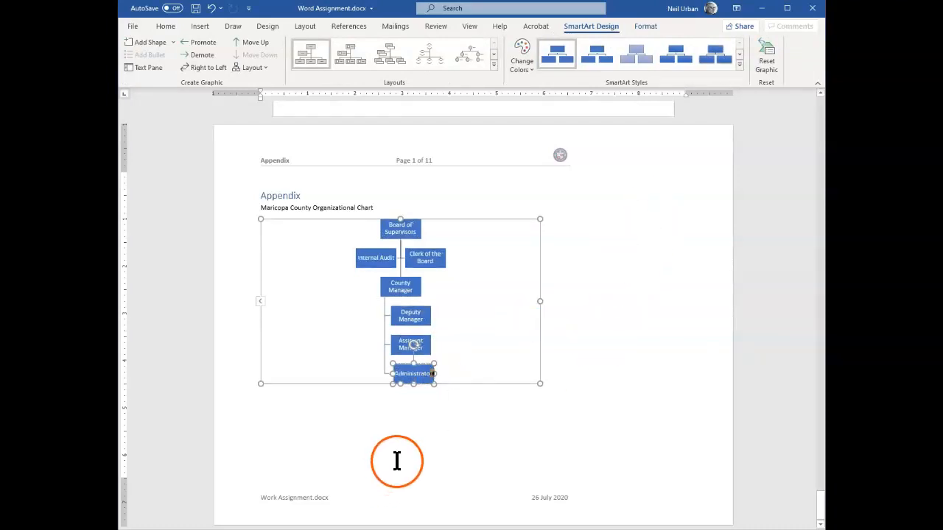
pyautogui.click(433, 443)
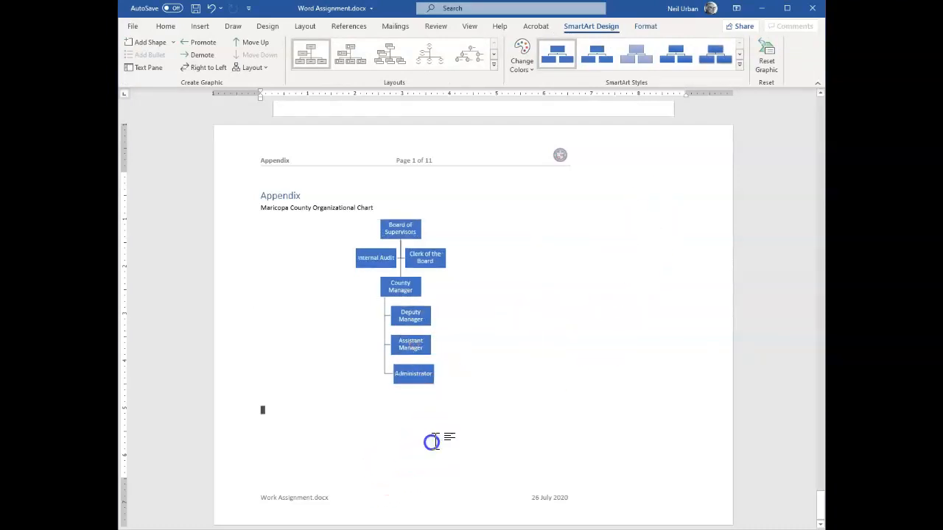
# - Add three blank shapes below the Deputy Manager box in the organizational chart
pyautogui.click(423, 316)
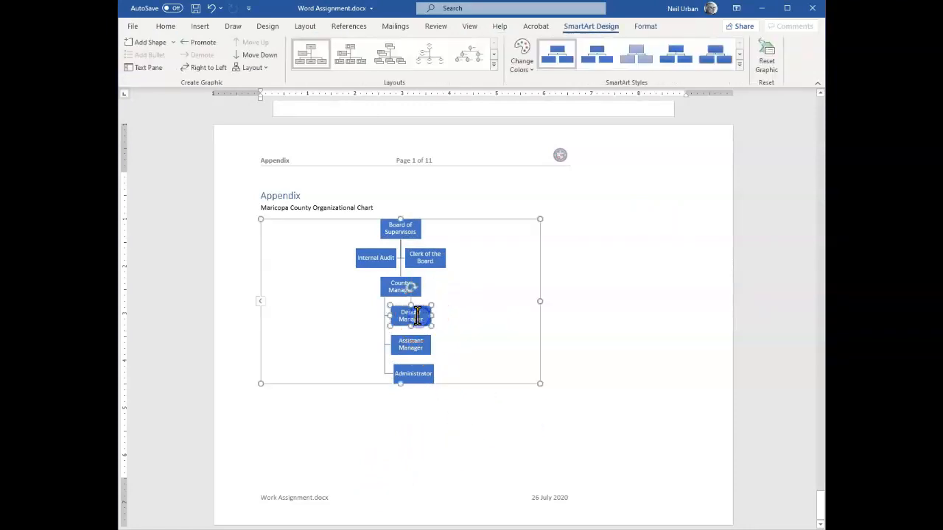
pyautogui.rightClick(427, 320)
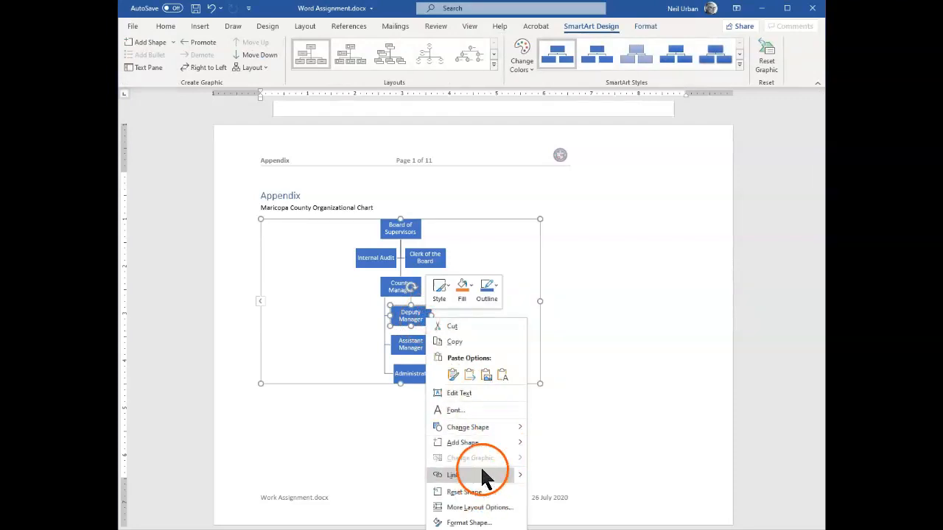
pyautogui.moveTo(494, 445)
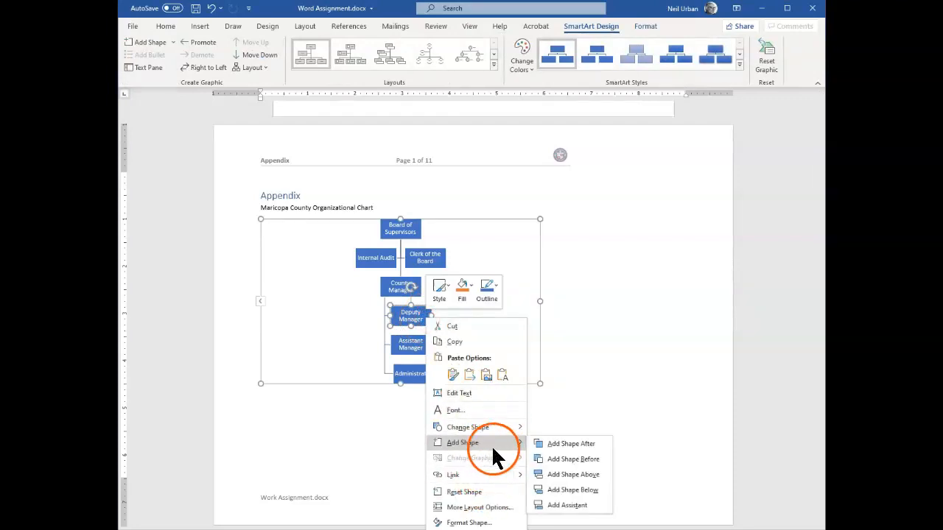
pyautogui.click(570, 491)
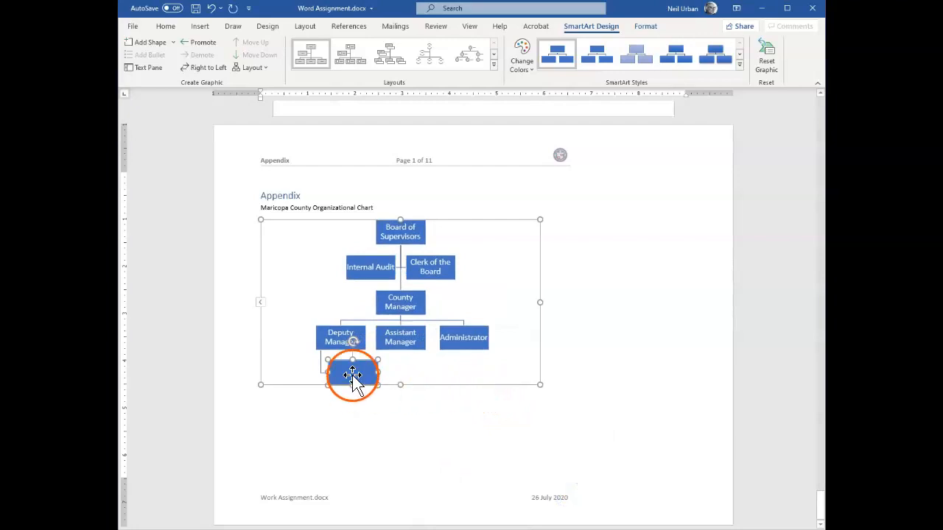
pyautogui.click(326, 330)
pyautogui.rightClick(328, 331)
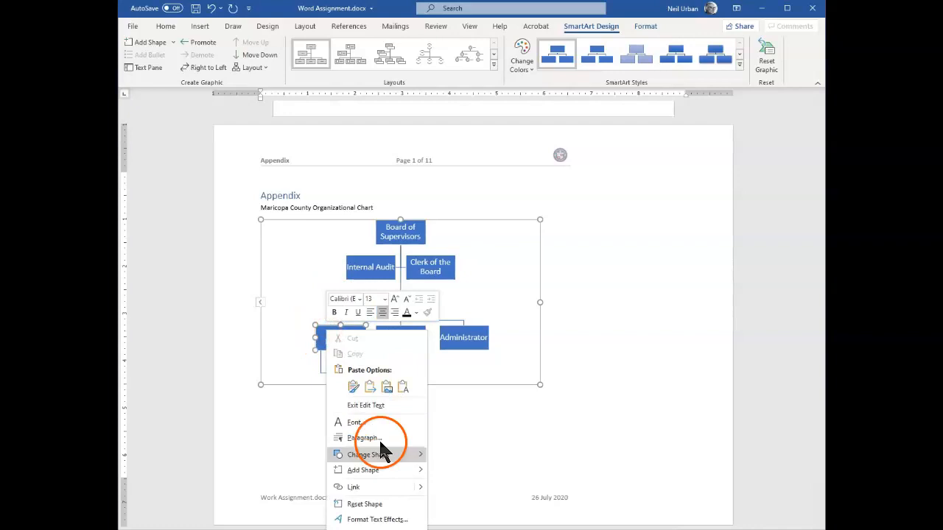
pyautogui.moveTo(407, 468)
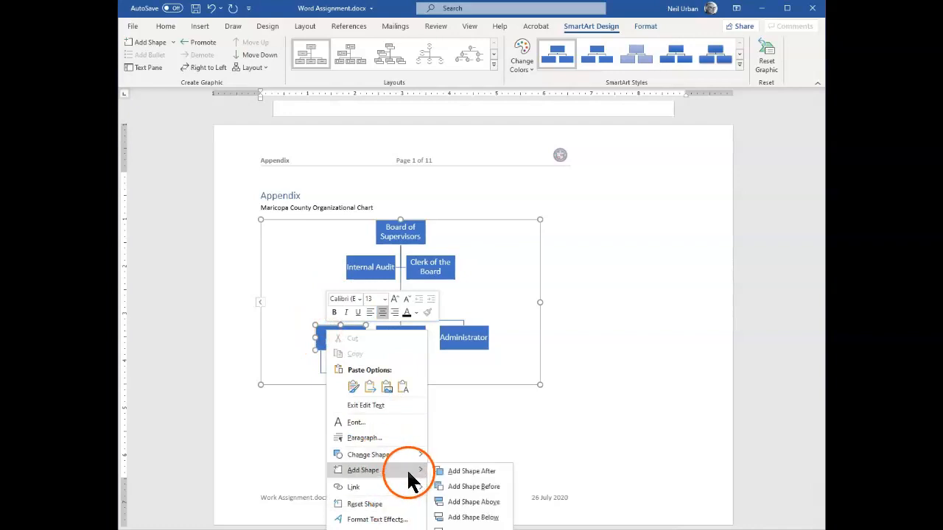
pyautogui.click(475, 518)
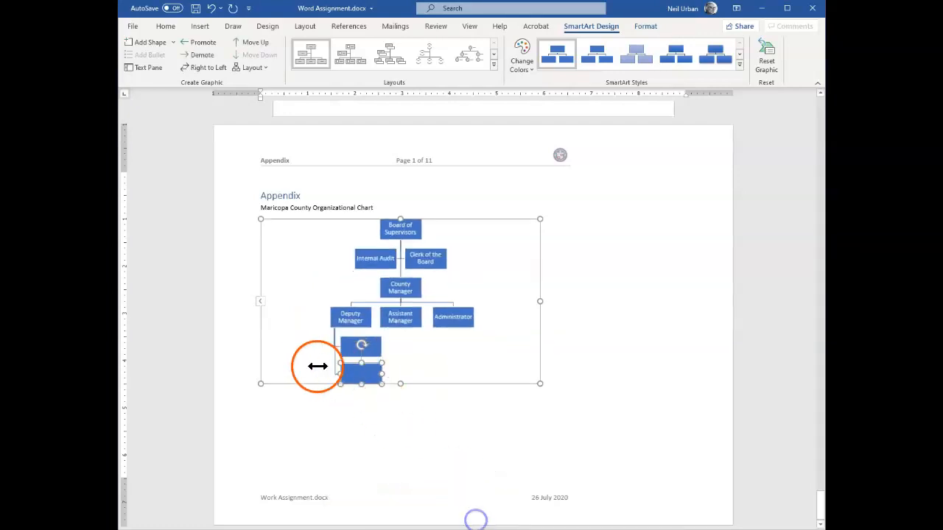
pyautogui.click(336, 322)
pyautogui.rightClick(337, 322)
pyautogui.click(374, 450)
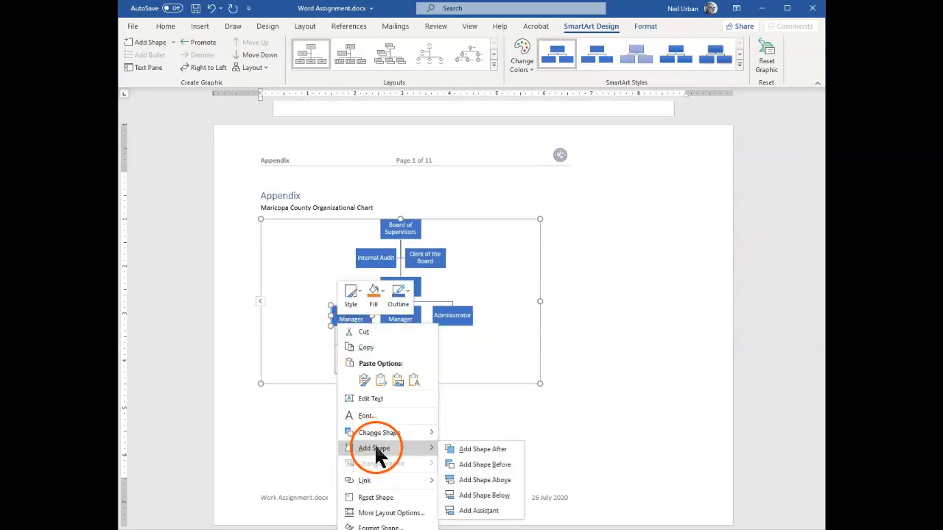
pyautogui.click(495, 498)
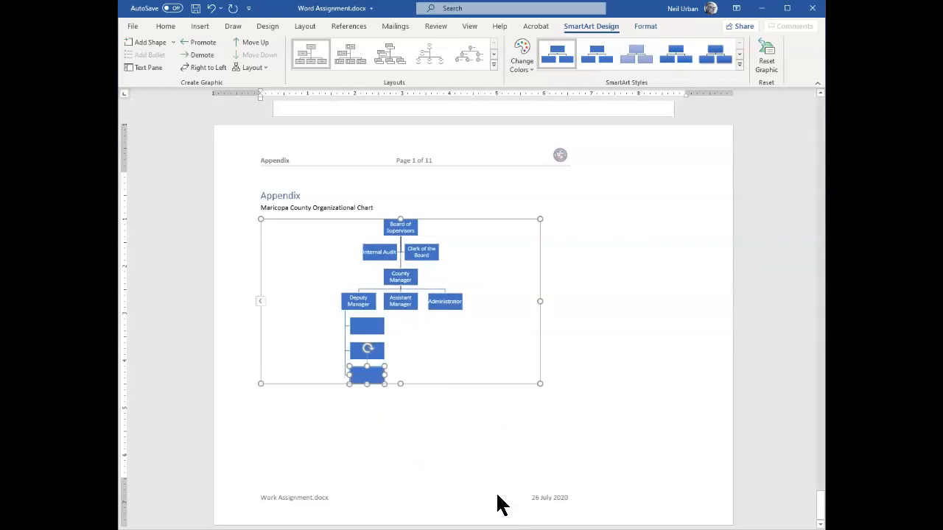
pyautogui.click(442, 385)
# - Add three blank shapes below the Assistant Manager box in the organizational chart
pyautogui.click(398, 303)
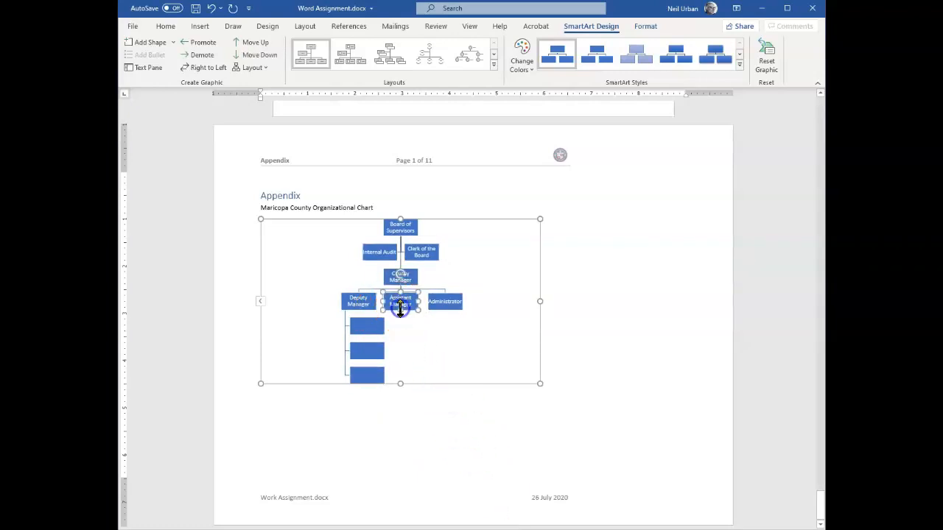
pyautogui.rightClick(401, 308)
pyautogui.moveTo(459, 439)
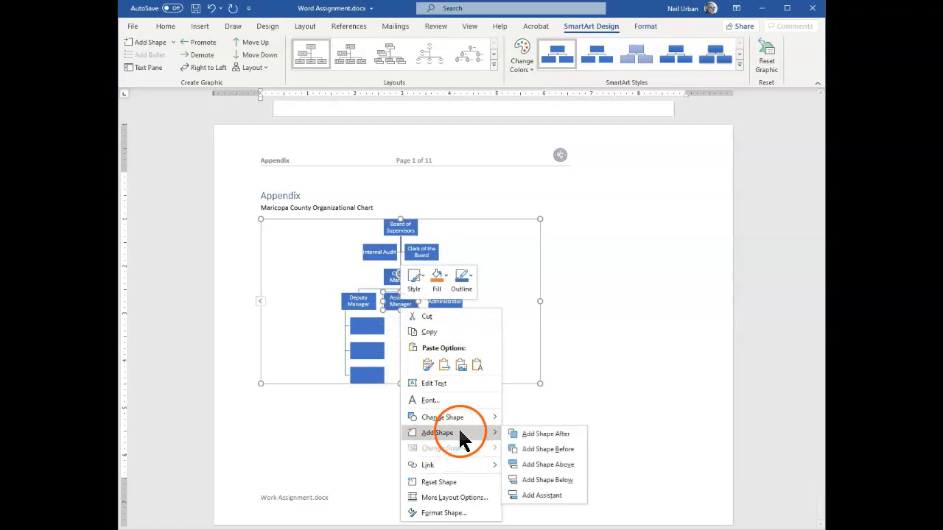
pyautogui.click(537, 480)
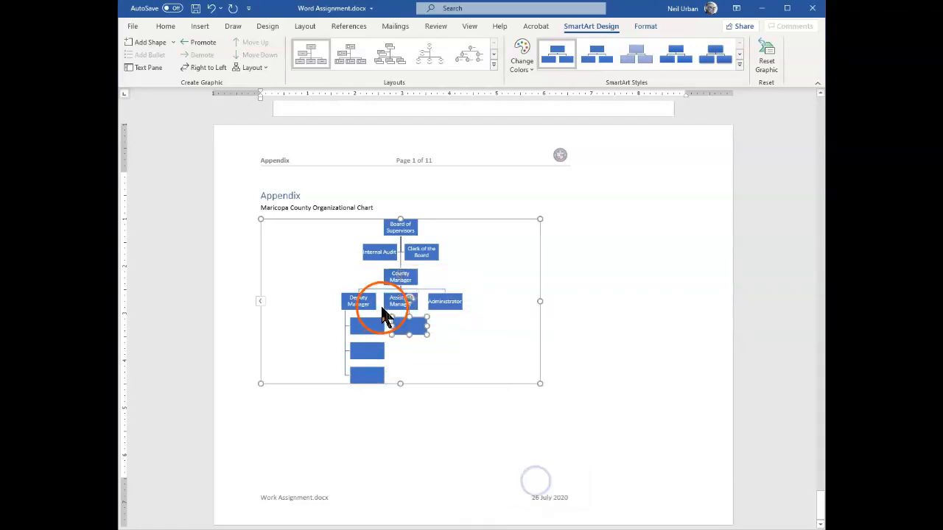
pyautogui.click(388, 306)
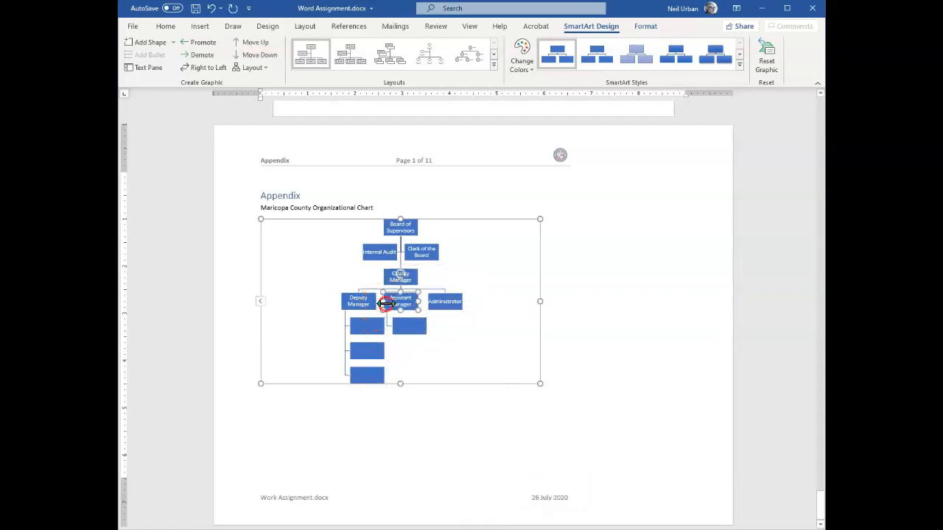
pyautogui.rightClick(386, 303)
pyautogui.moveTo(475, 431)
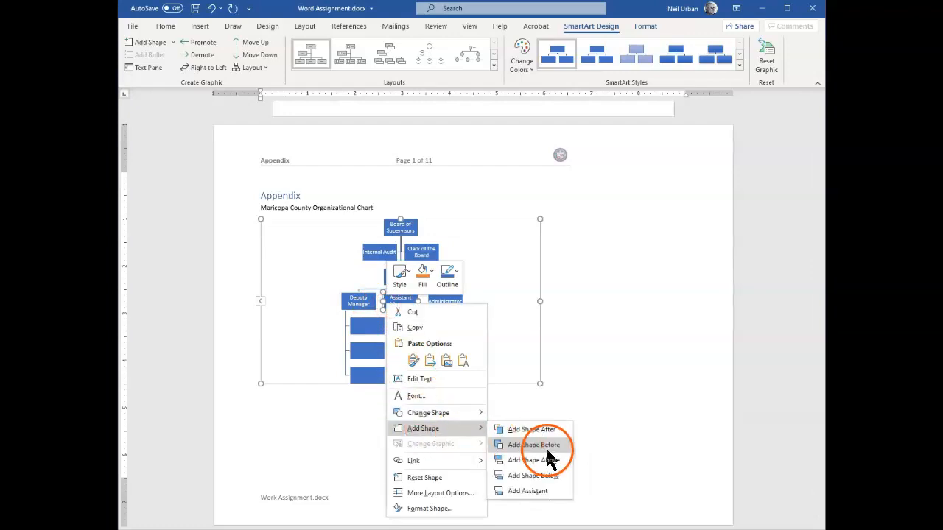
pyautogui.click(543, 476)
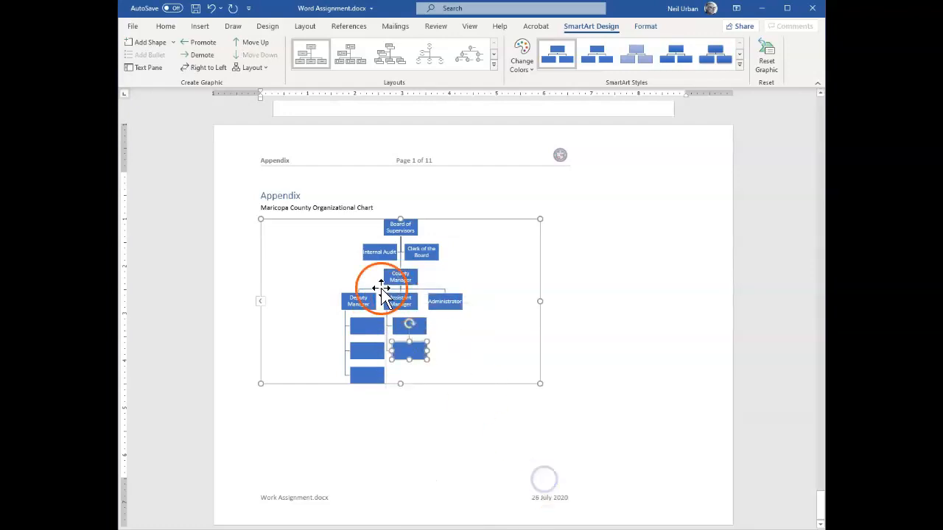
pyautogui.click(389, 308)
pyautogui.rightClick(386, 302)
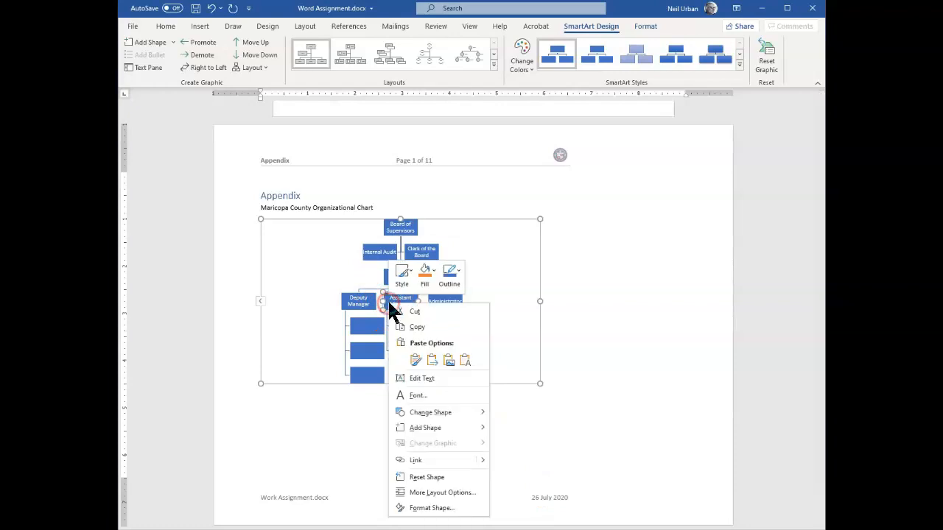
pyautogui.moveTo(440, 425)
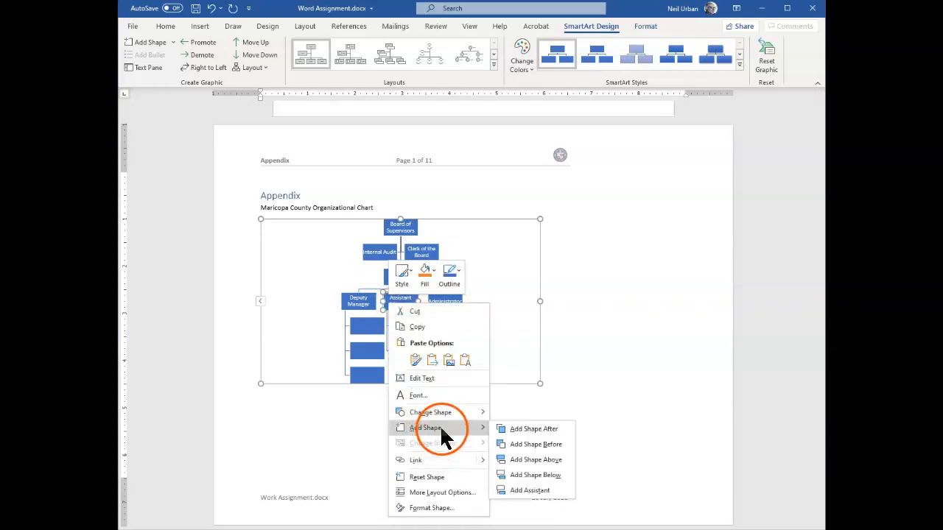
pyautogui.click(524, 474)
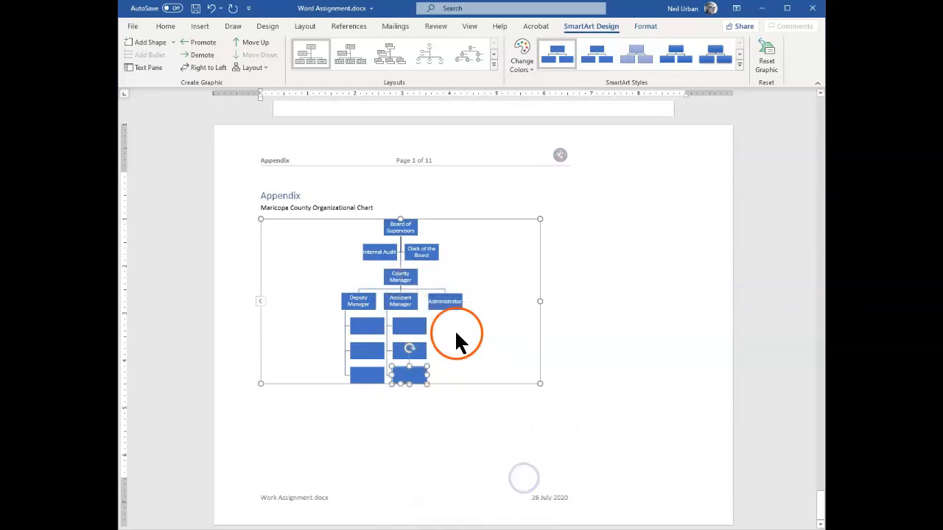
pyautogui.click(451, 322)
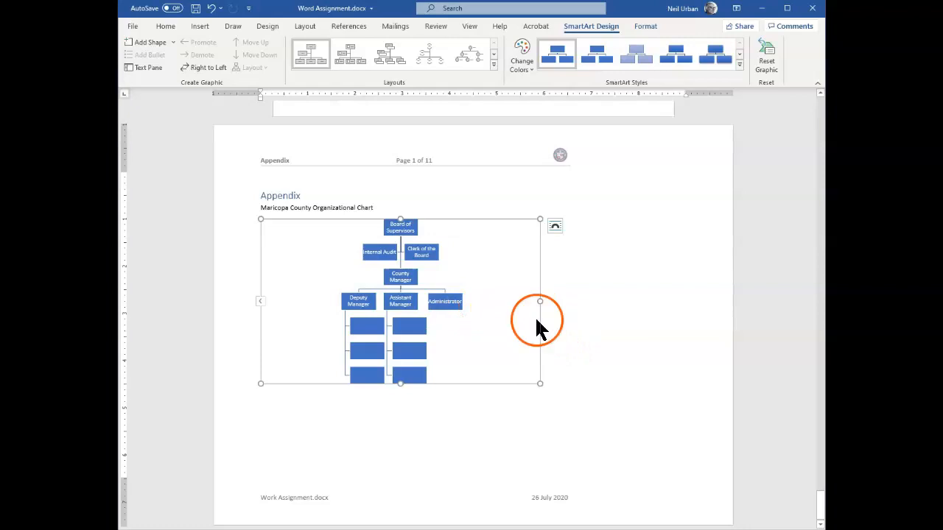
pyautogui.click(442, 302)
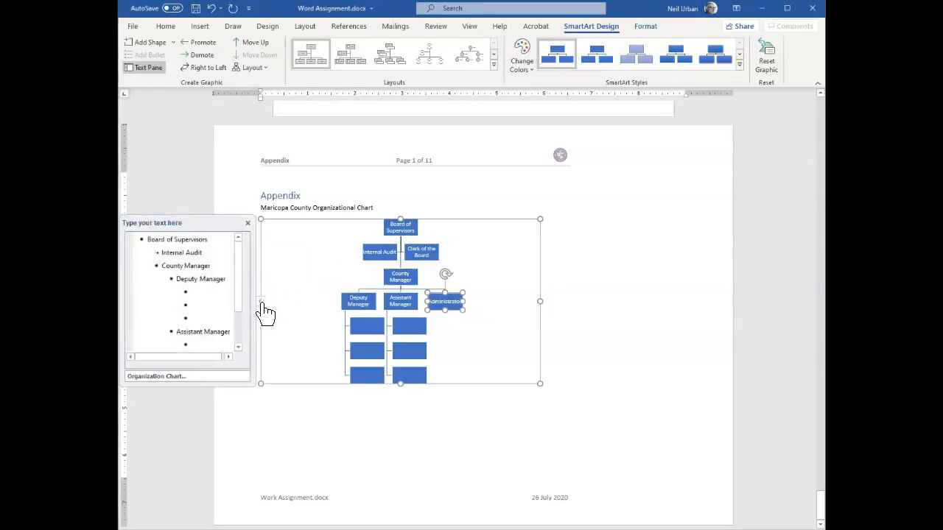
pyautogui.click(247, 222)
pyautogui.click(500, 302)
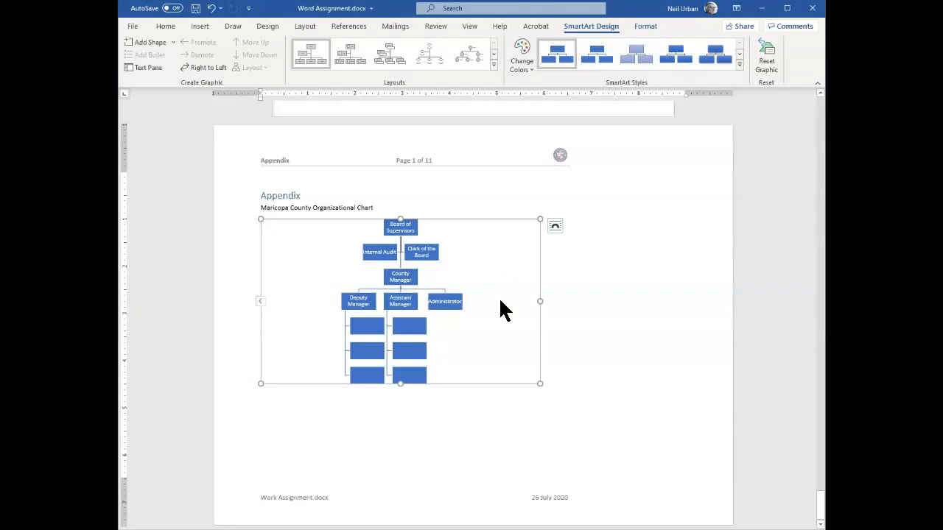
# - Show the chart's text outline and label the first box beneath Deputy Manager "Correctional Health"
pyautogui.click(260, 302)
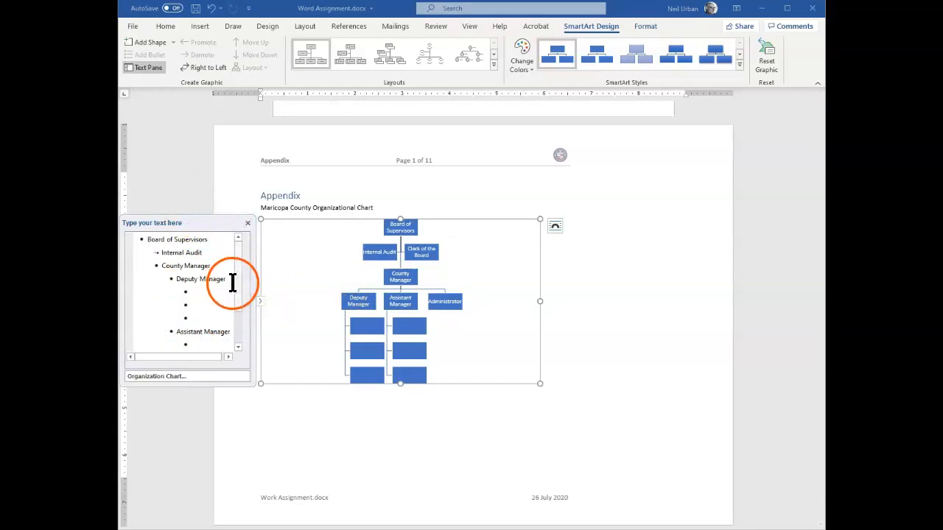
pyautogui.moveTo(240, 295); pyautogui.dragTo(237, 338)
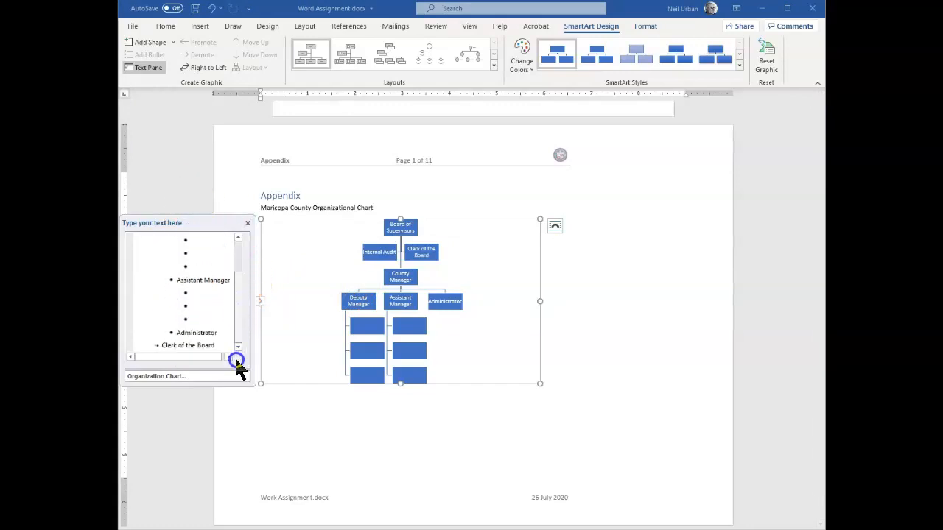
pyautogui.moveTo(239, 348); pyautogui.dragTo(240, 247)
pyautogui.click(203, 292)
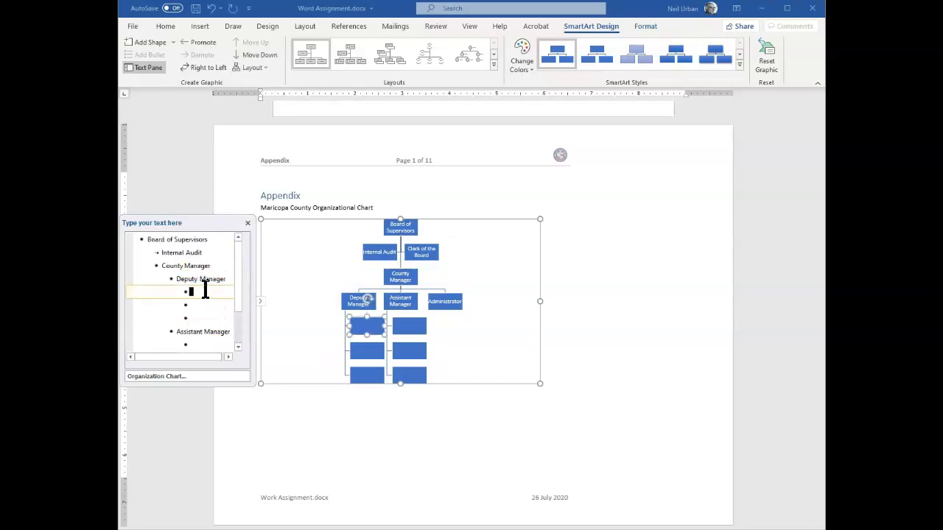
pyautogui.hotkey('alt', 'Tab')
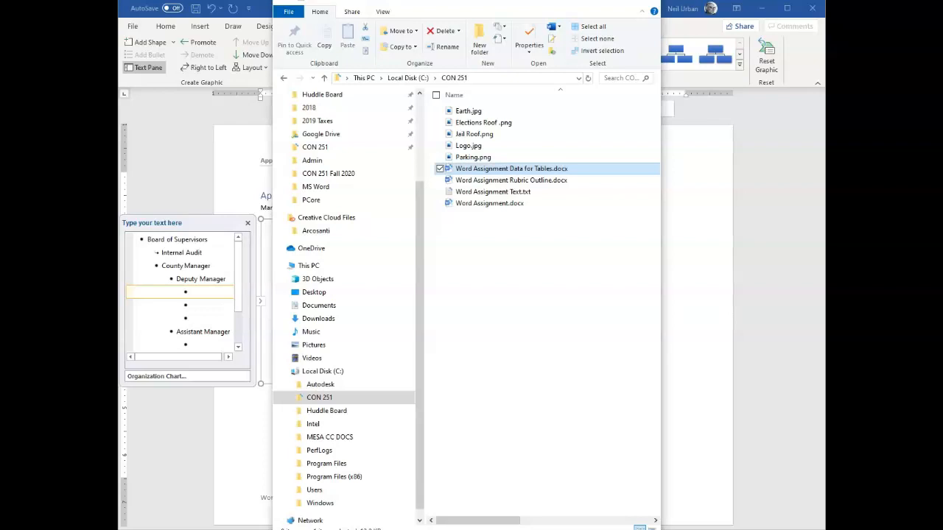
pyautogui.click(191, 292)
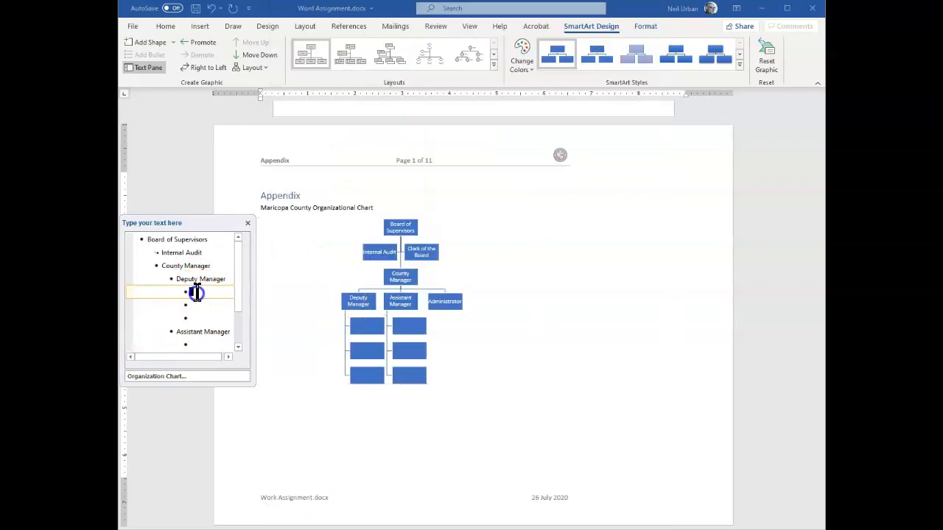
pyautogui.write('Corrections')
pyautogui.press('BackSpace')
pyautogui.write('al Health')
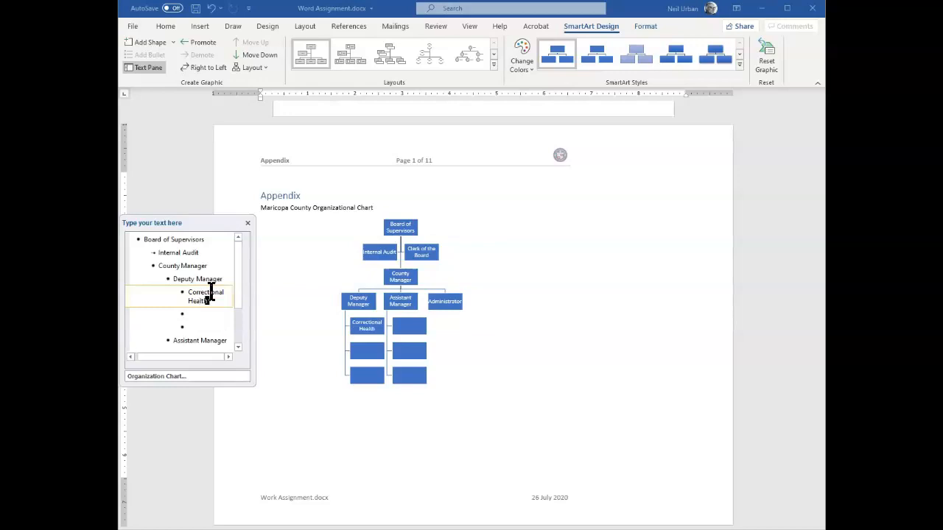
# - Label the second box beneath Deputy Manager "OMB" and the third "Public Heath" in the text outline
pyautogui.click(191, 315)
pyautogui.click(193, 316)
pyautogui.write('OMB')
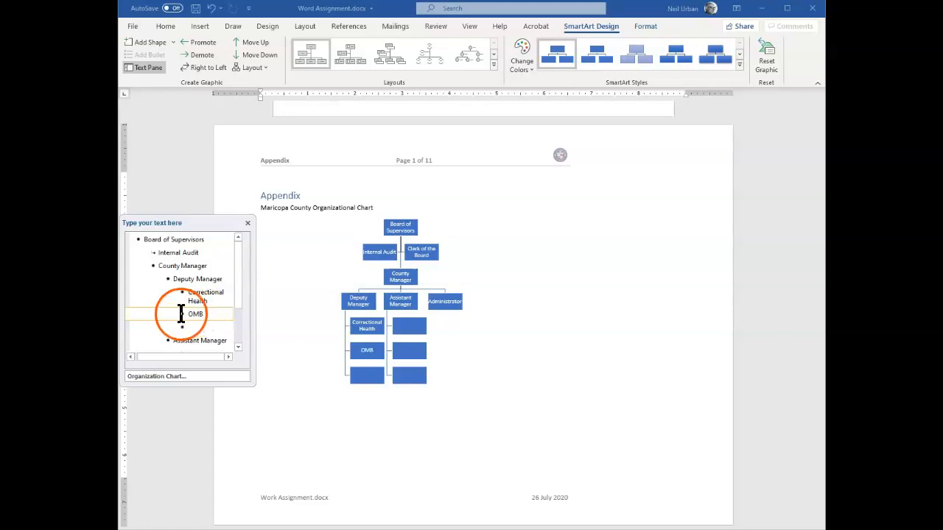
pyautogui.click(191, 327)
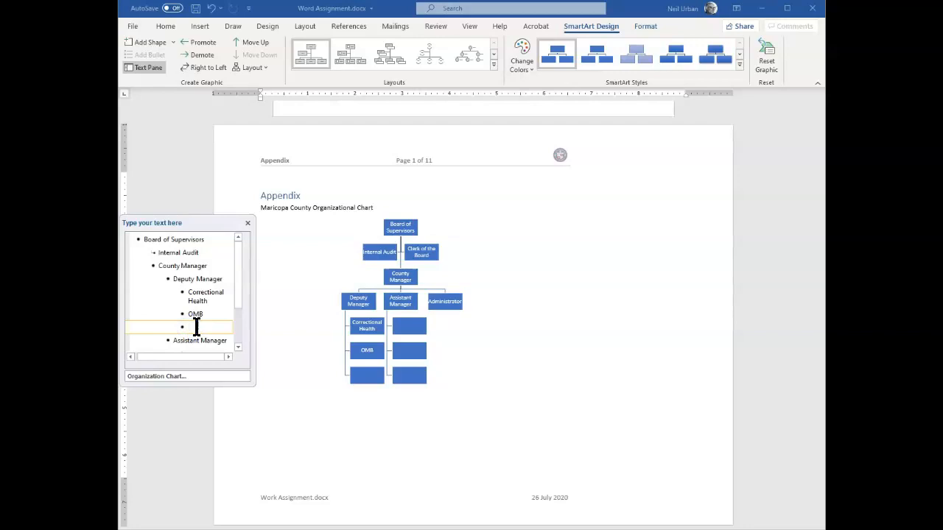
pyautogui.write('Public Health')
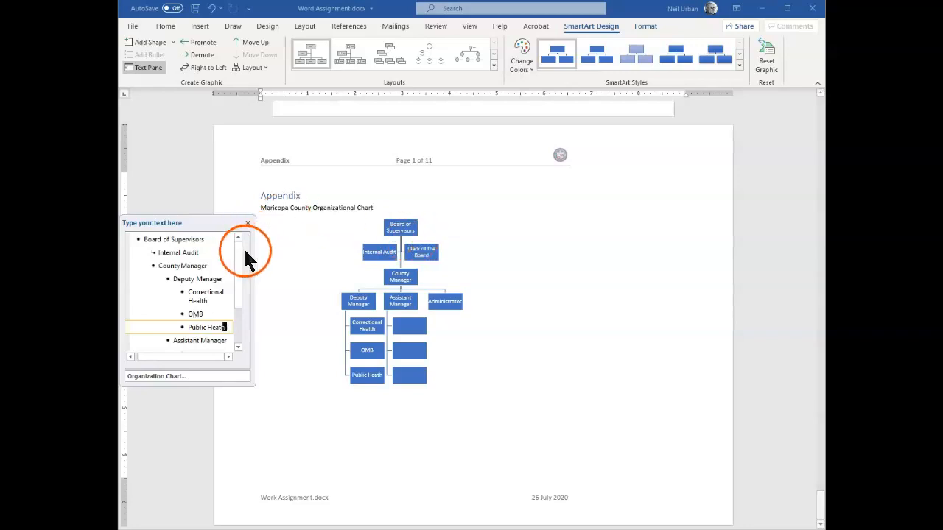
# - In the chart's text outline, label the first box beneath Assistant Manager "Air Quality"
pyautogui.moveTo(238, 263); pyautogui.dragTo(226, 305)
pyautogui.click(206, 294)
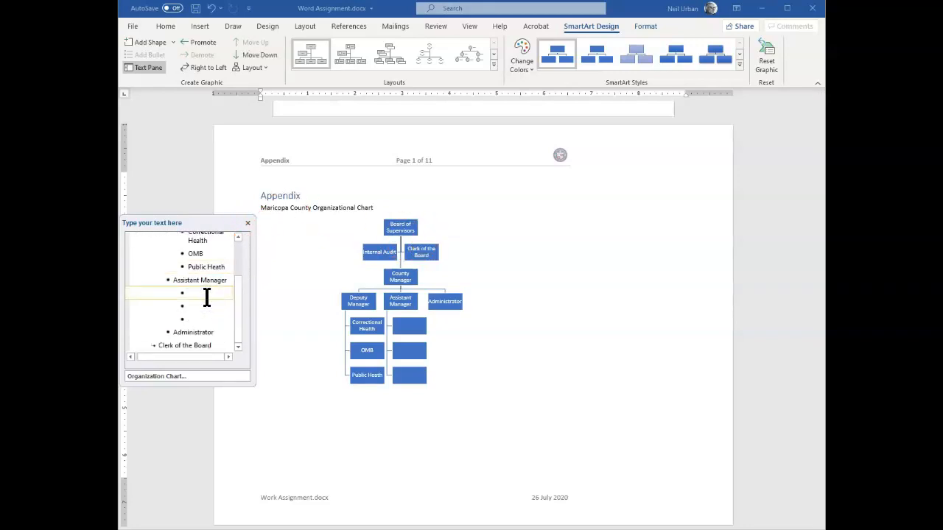
pyautogui.write('Air Qual')
pyautogui.press('BackSpace')
pyautogui.write('ality')
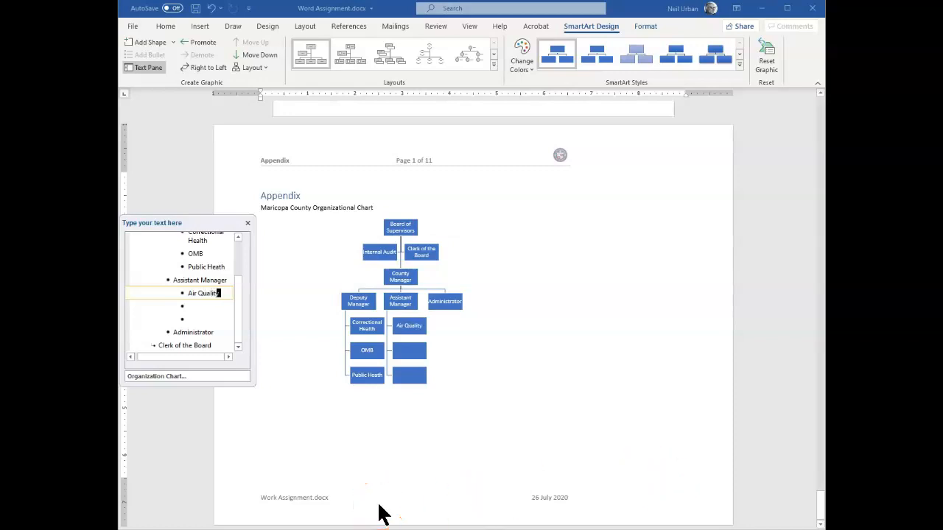
# - Label the second box beneath Assistant Manager "Flood Control" and the third "Real Estate" in the text outline
pyautogui.click(186, 305)
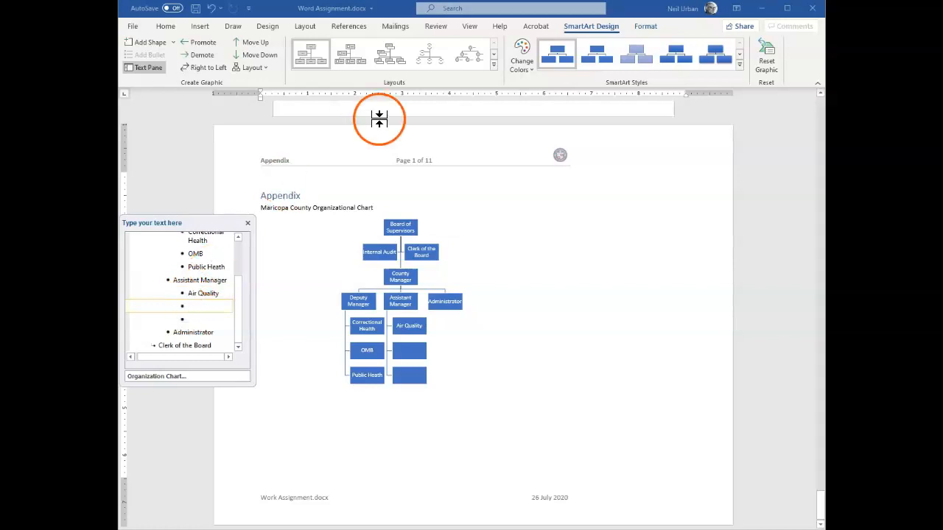
pyautogui.write('Flood')
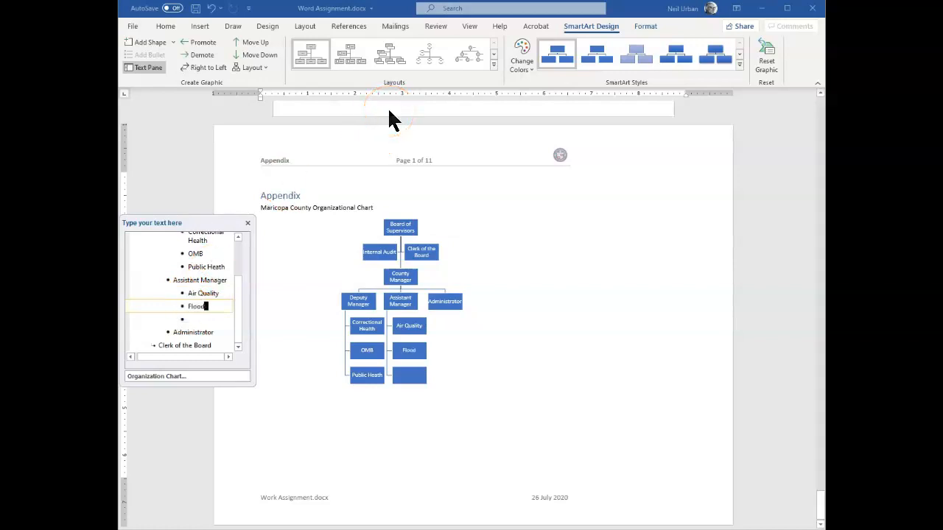
pyautogui.write(' Control')
pyautogui.click(195, 319)
pyautogui.write('Re')
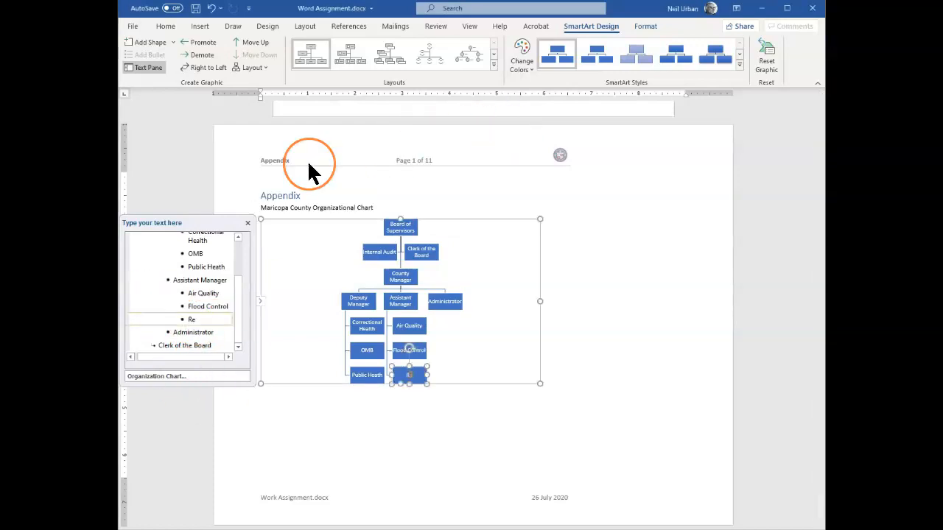
pyautogui.write('al Esta')
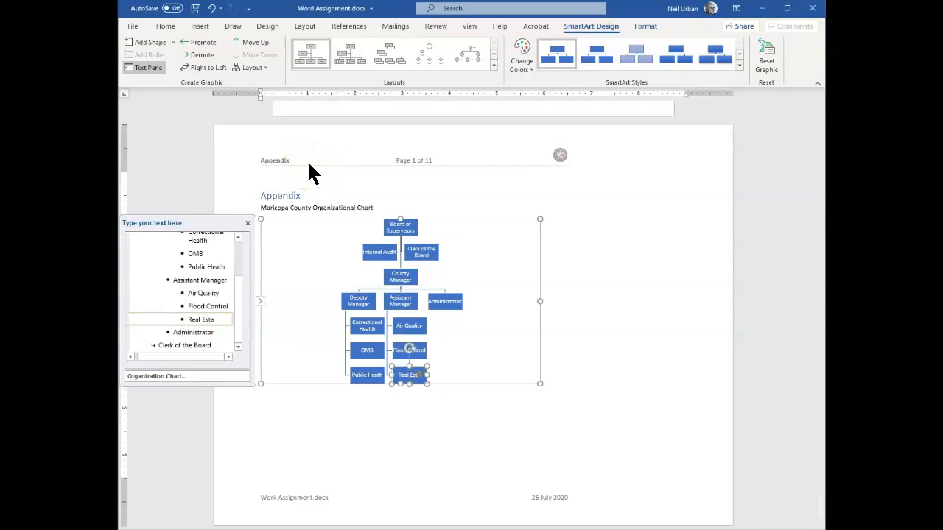
pyautogui.write('te')
# - Add a box one level beneath Administrator in the text outline and label it "Animal Care"
pyautogui.click(216, 335)
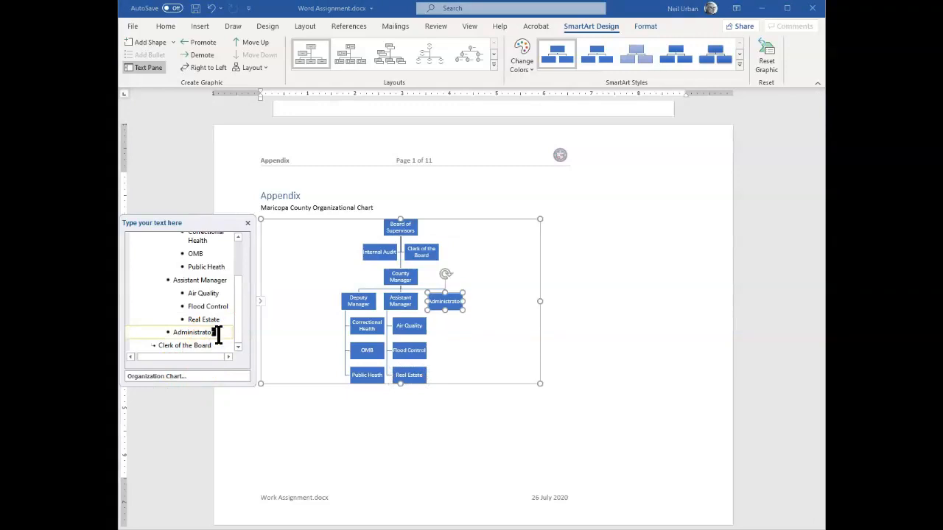
pyautogui.press('Return')
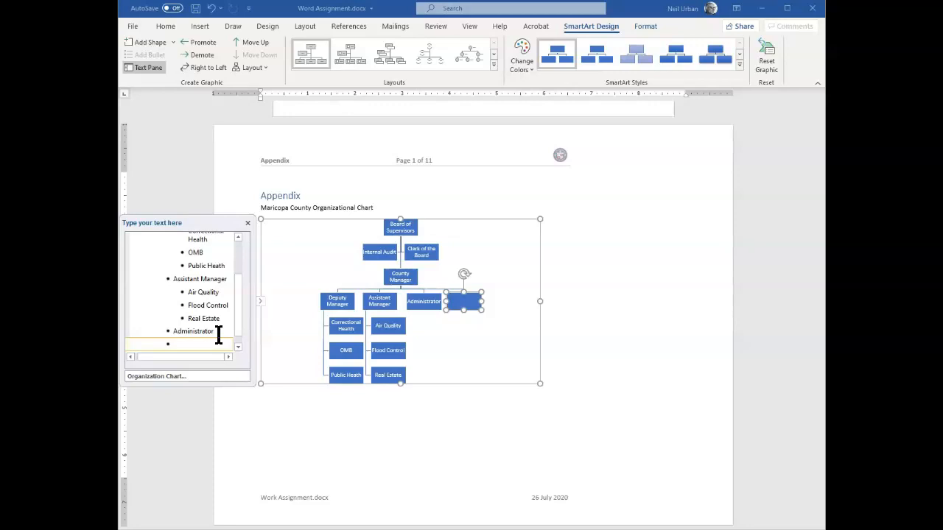
pyautogui.press('Tab')
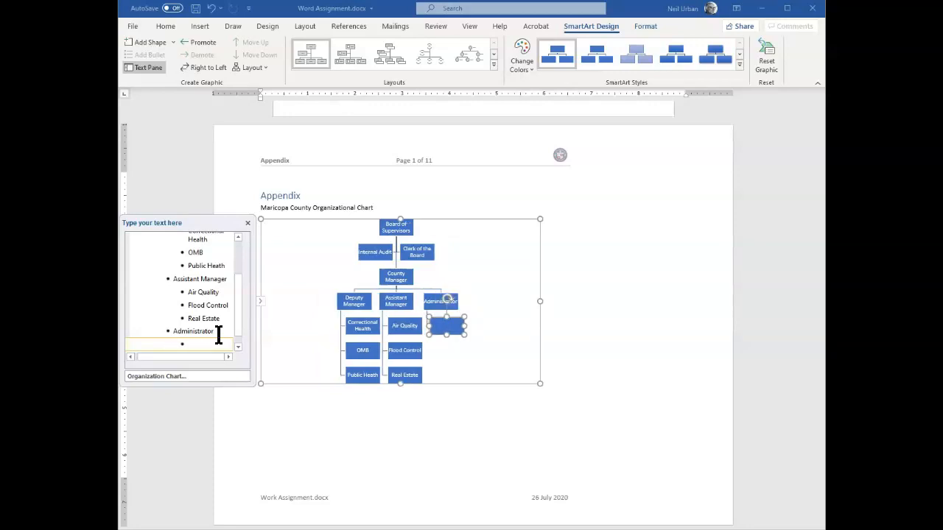
pyautogui.write('Animal Care')
pyautogui.press('BackSpace')
pyautogui.press('BackSpace')
pyautogui.press('BackSpace')
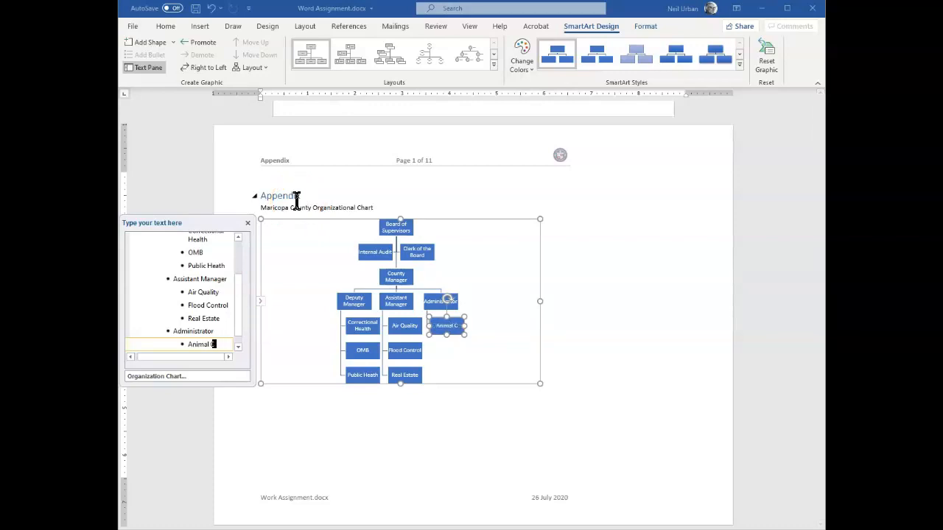
pyautogui.write('are')
# - Add a second box beneath Administrator labelled "Library" and close the text outline
pyautogui.press('Return')
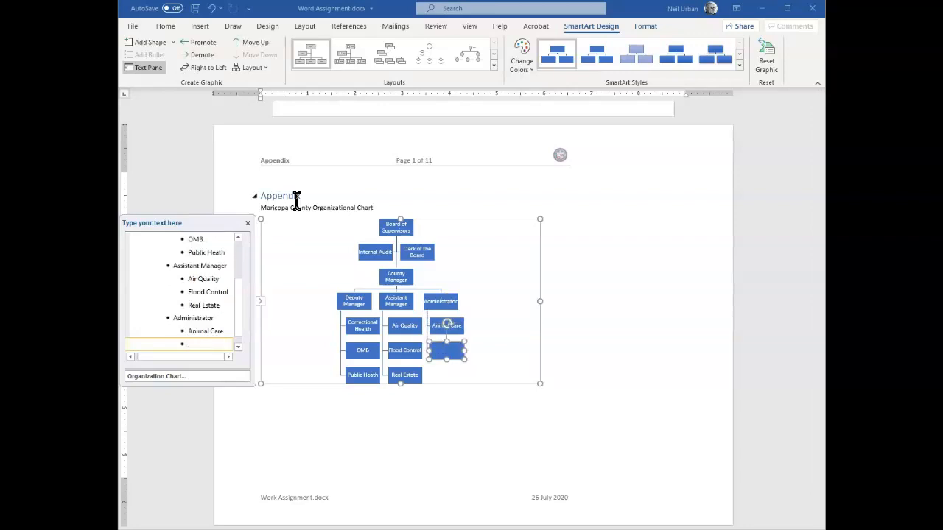
pyautogui.write('Library')
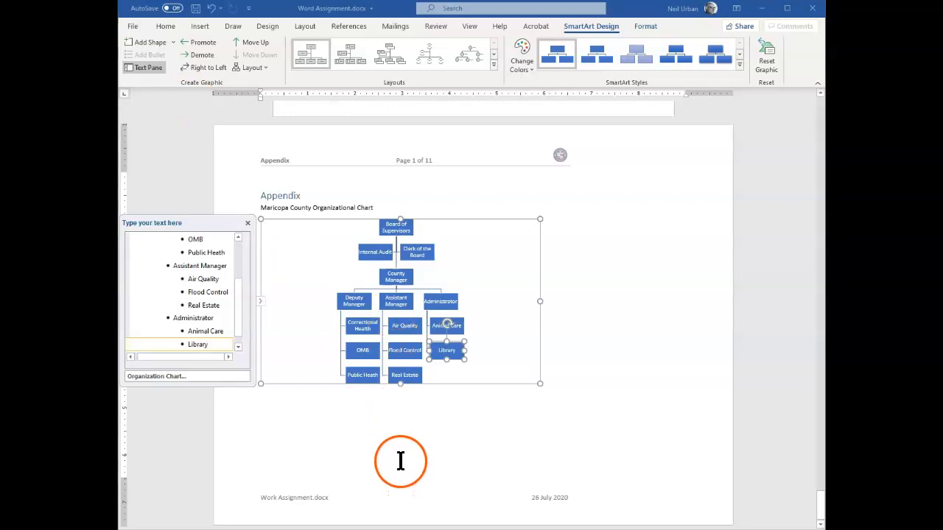
pyautogui.click(247, 222)
# - Recolor the organizational chart with the third Colorful scheme, using orange, yellow, blue and green for the successive levels
pyautogui.click(530, 55)
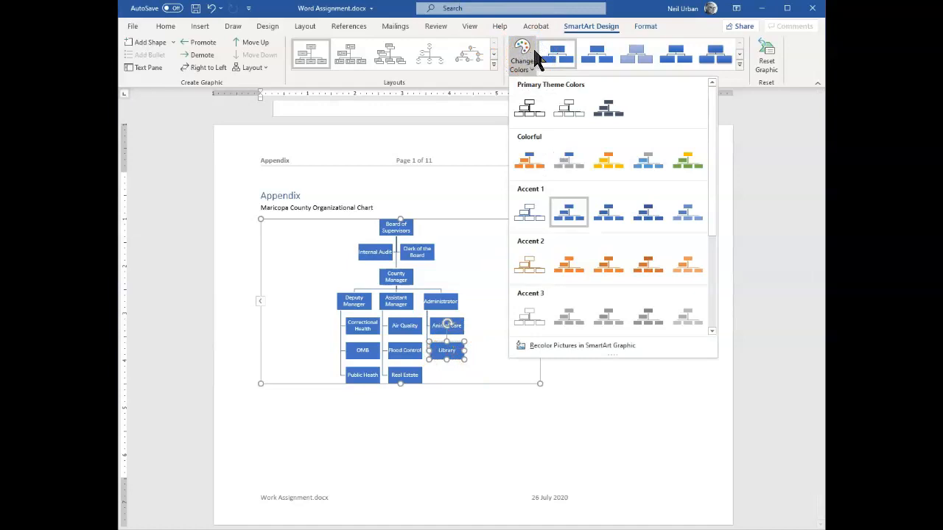
pyautogui.click(537, 35)
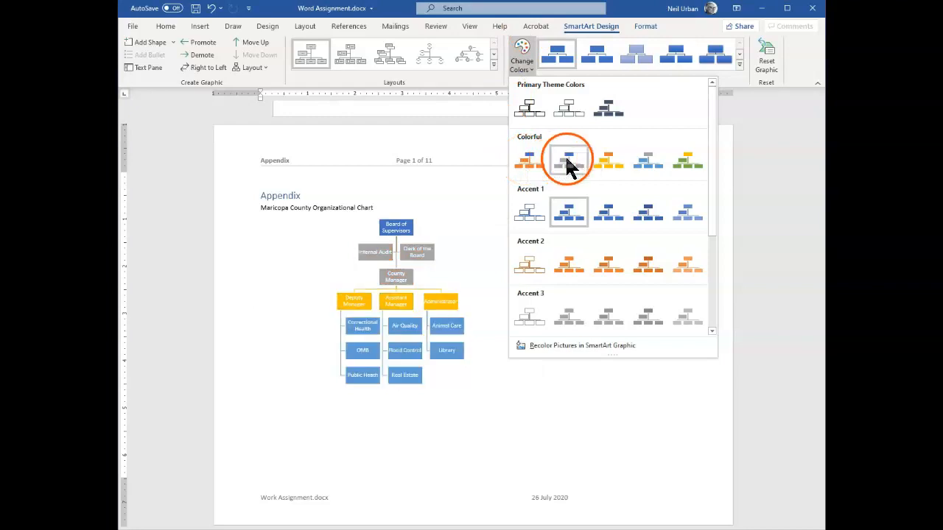
pyautogui.click(608, 158)
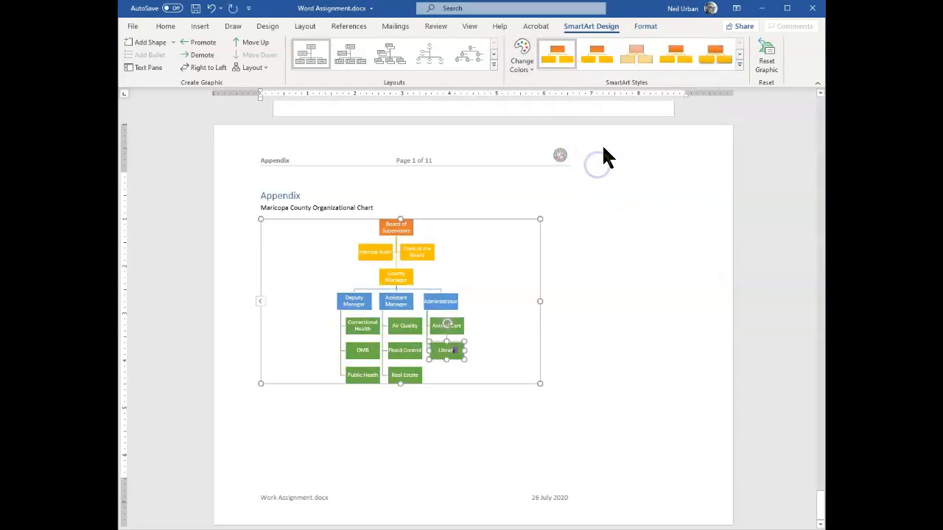
# - Deselect the chart and insert a blank line between the Appendix heading and the chart's title
pyautogui.click(455, 461)
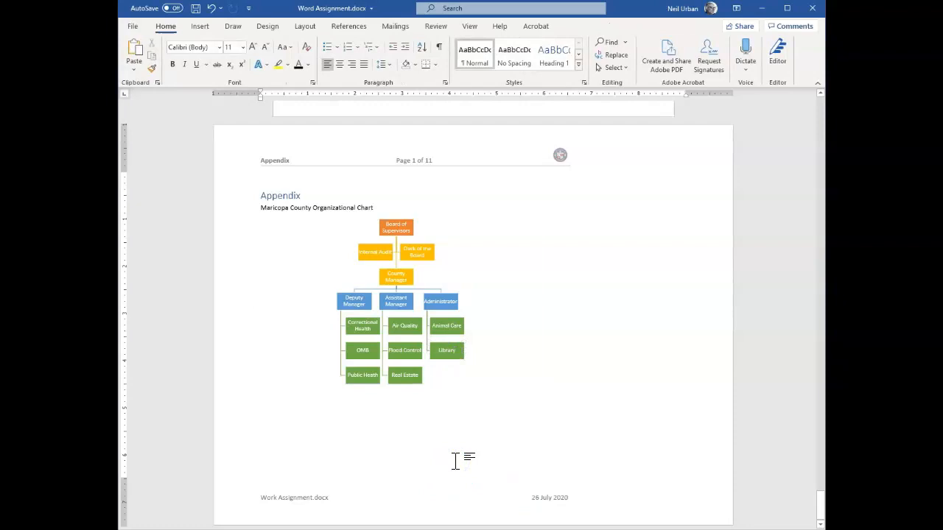
pyautogui.click(309, 194)
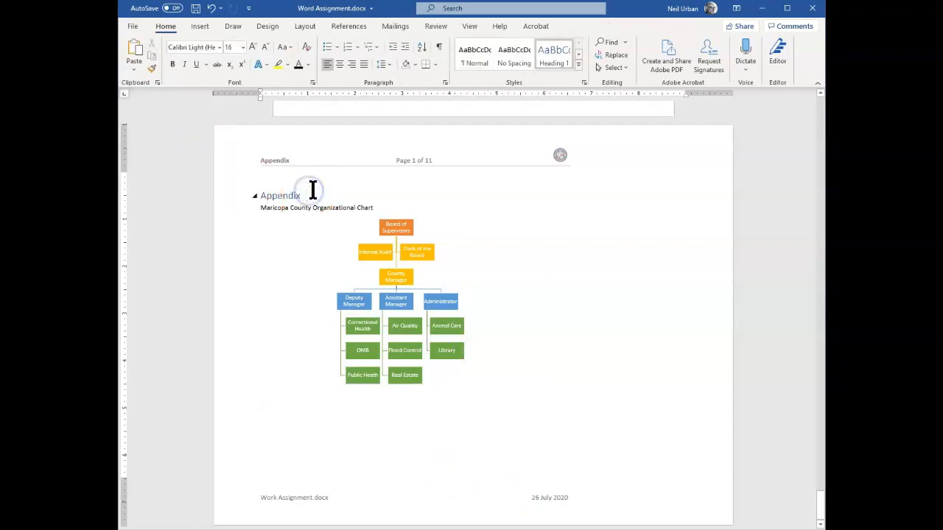
pyautogui.press('Return')
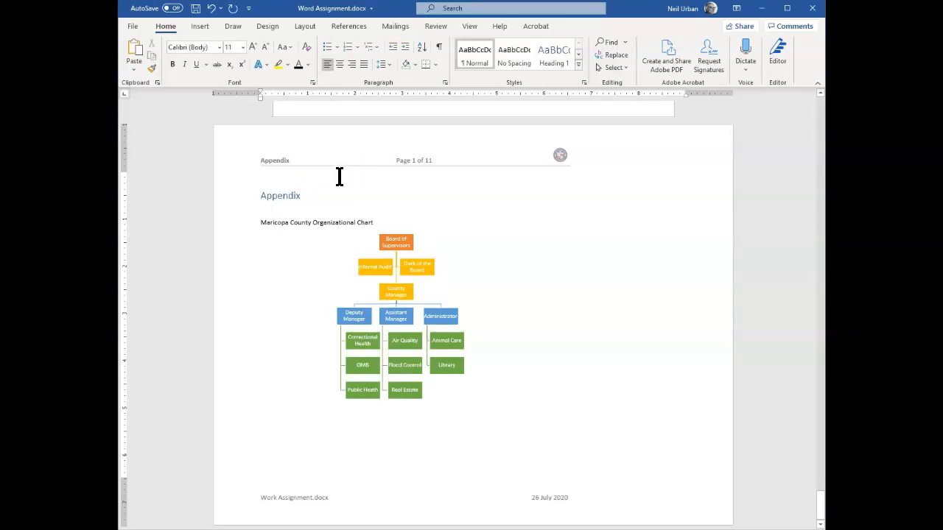
# - On the line below the chart, start a hyperlink to a place in this document, targeting Top of the Document
pyautogui.click(437, 396)
pyautogui.click(584, 418)
pyautogui.click(263, 426)
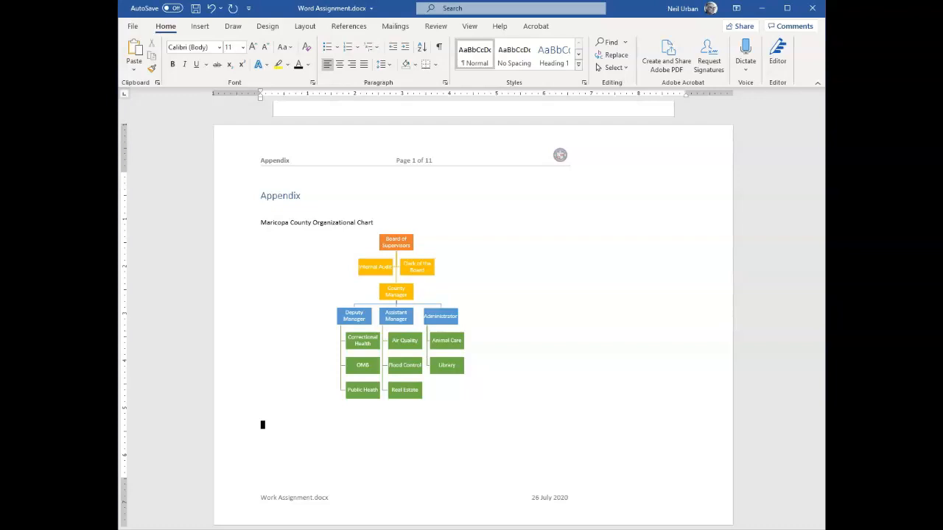
pyautogui.click(199, 31)
pyautogui.click(503, 63)
pyautogui.click(507, 112)
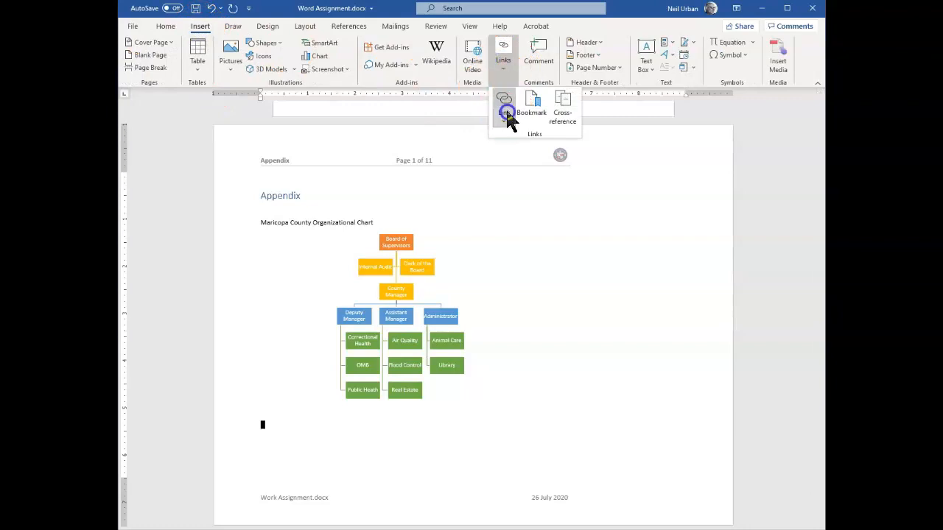
pyautogui.click(517, 180)
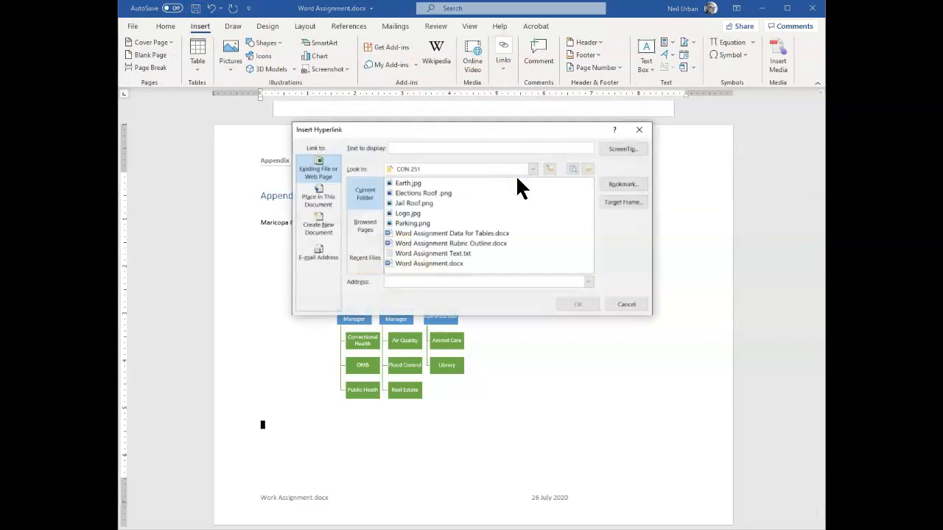
pyautogui.click(319, 200)
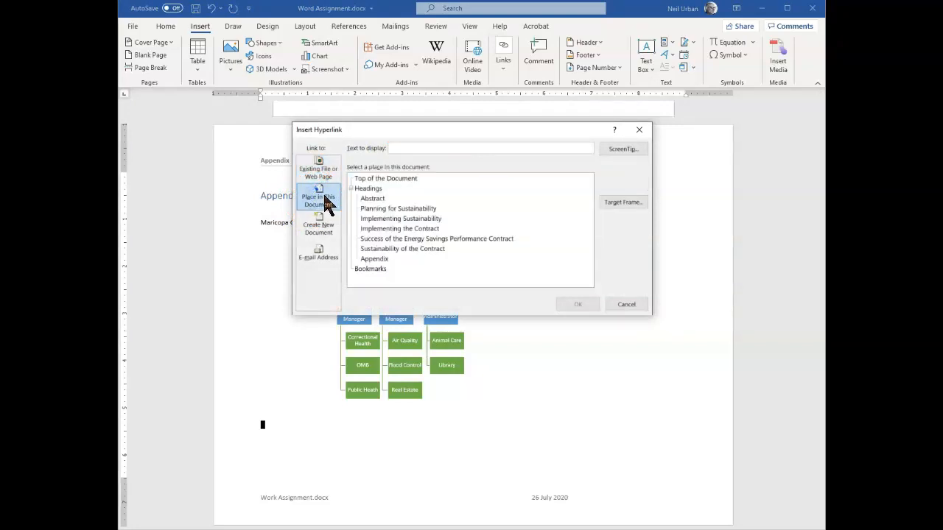
pyautogui.click(377, 179)
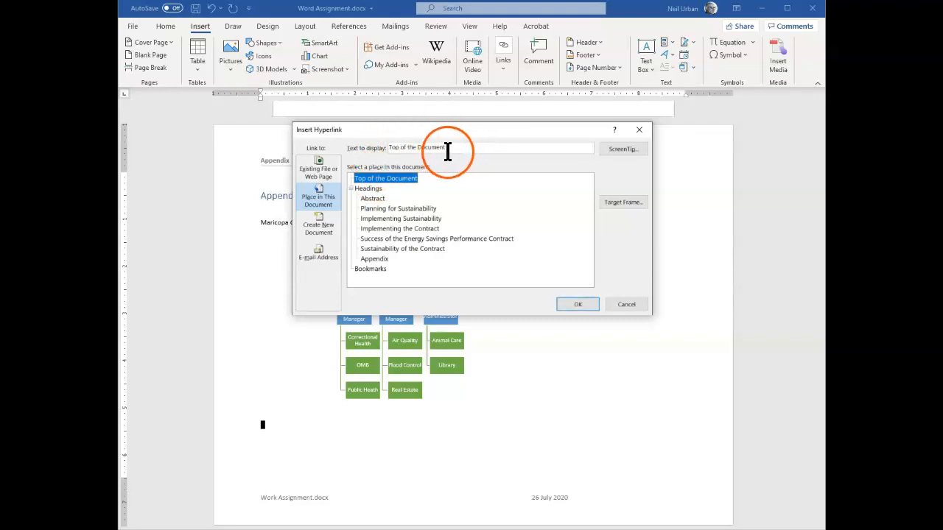
# - Give the hyperlink the ScreenTip "Go to the Beginning" and insert it
pyautogui.click(616, 150)
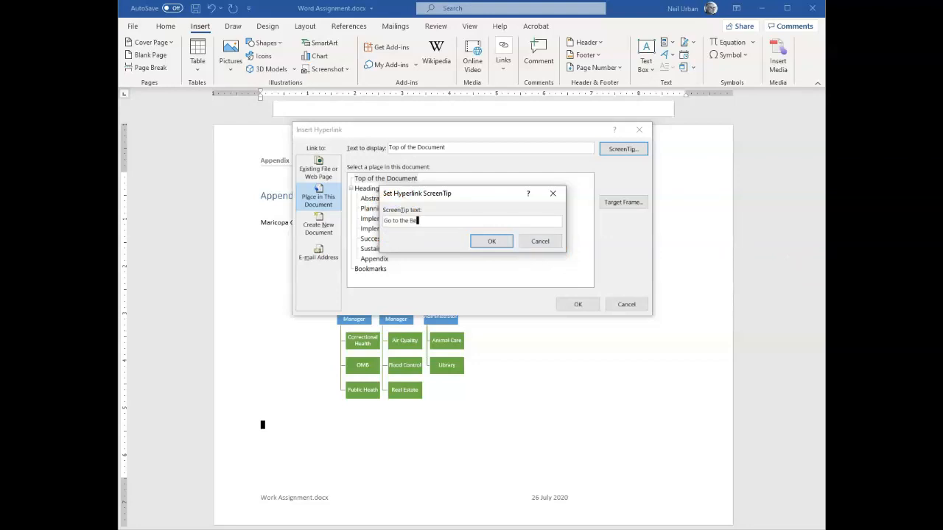
pyautogui.write('ning')
pyautogui.click(490, 245)
pyautogui.click(583, 300)
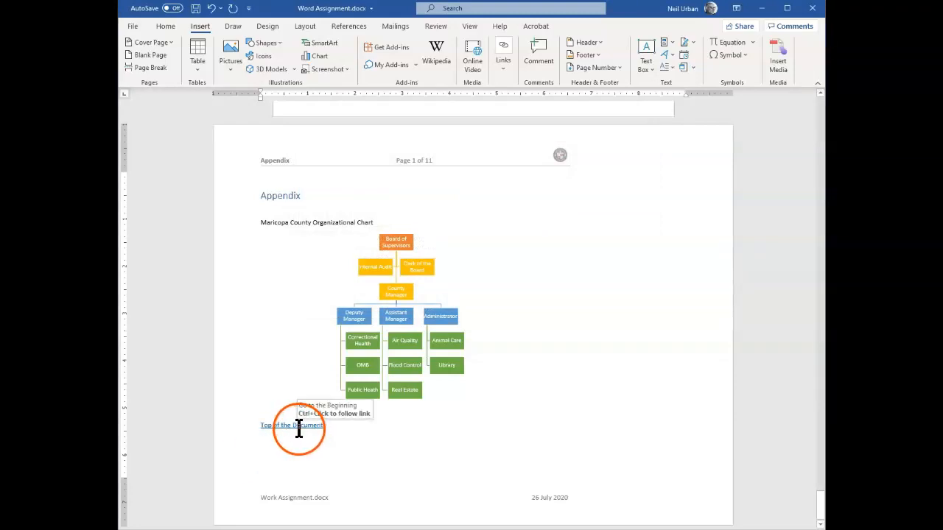
# - Test the new "Top of the Document" hyperlink below the chart by following it
pyautogui.tripleClick(301, 432)
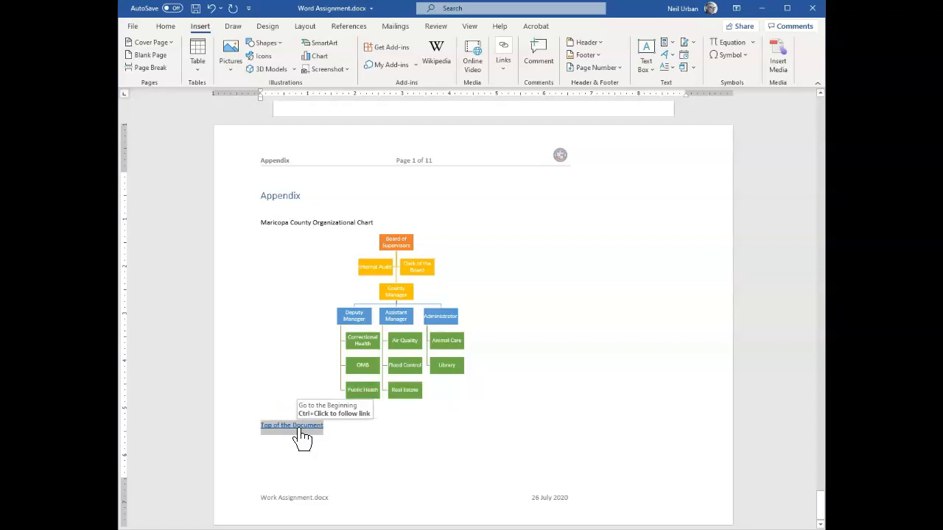
pyautogui.keyDown('ctrl'); pyautogui.click(301, 432); pyautogui.keyUp('ctrl')
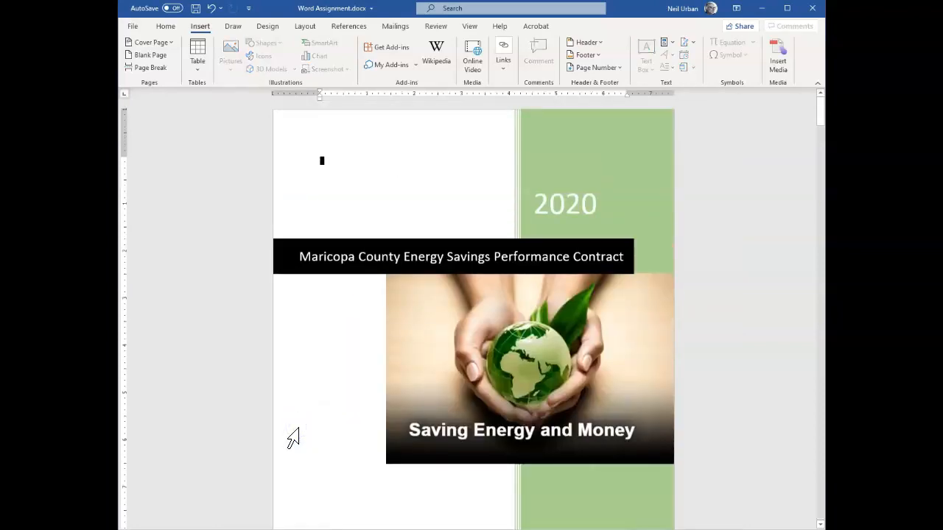